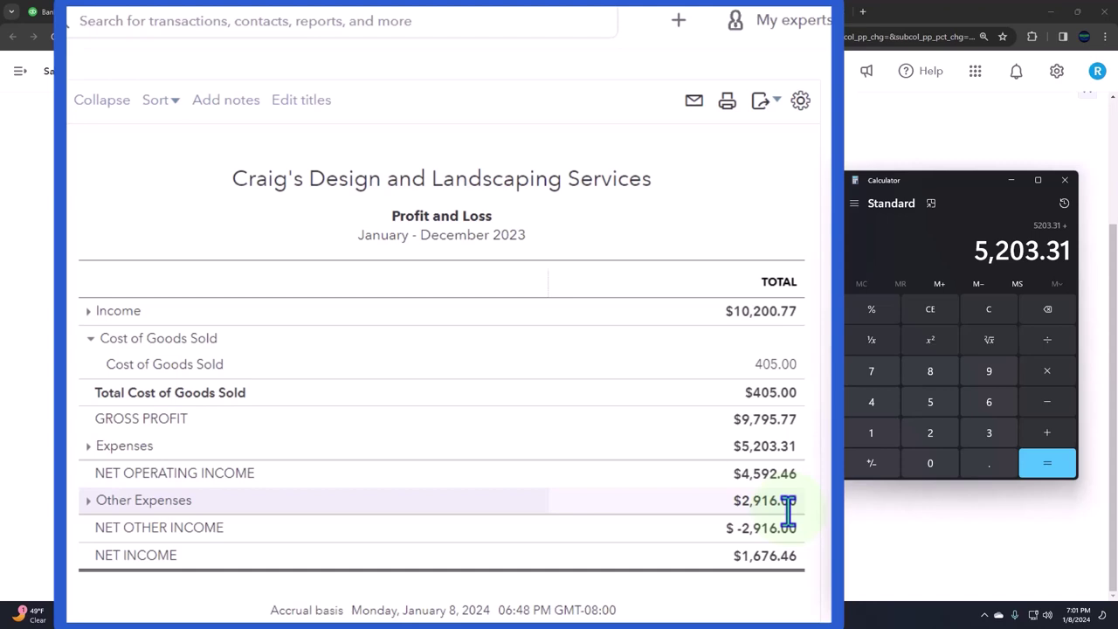
# Step: Total 5,203.31 and 2,916 to 8,119.31 and compare against the $8,198.59 Expenses by Vendor Summary
pyautogui.write('2916')
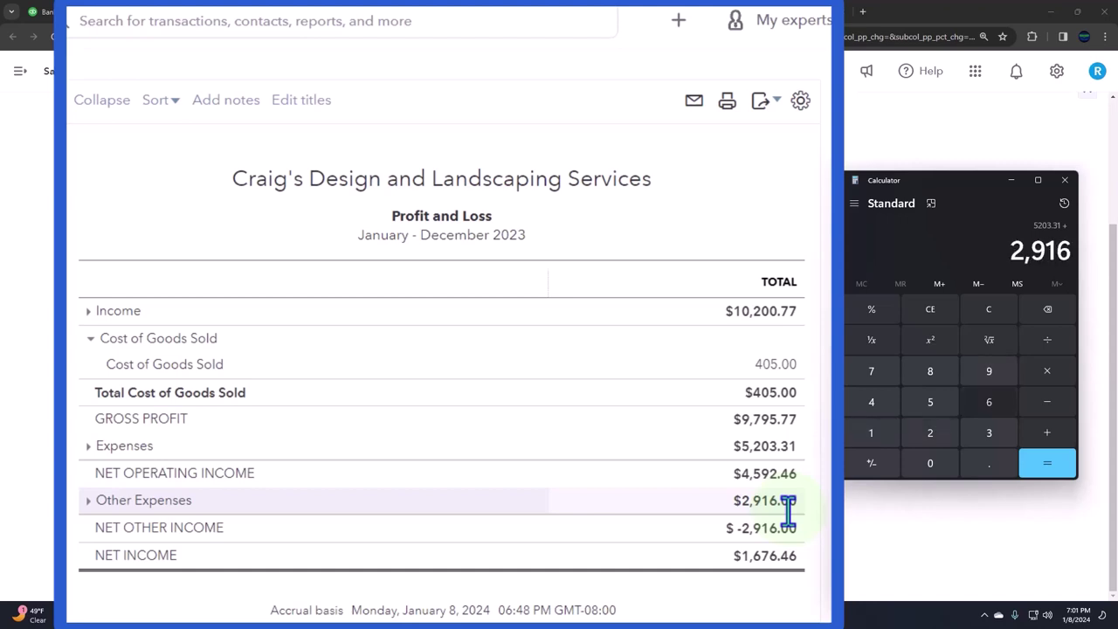
pyautogui.press('Return')
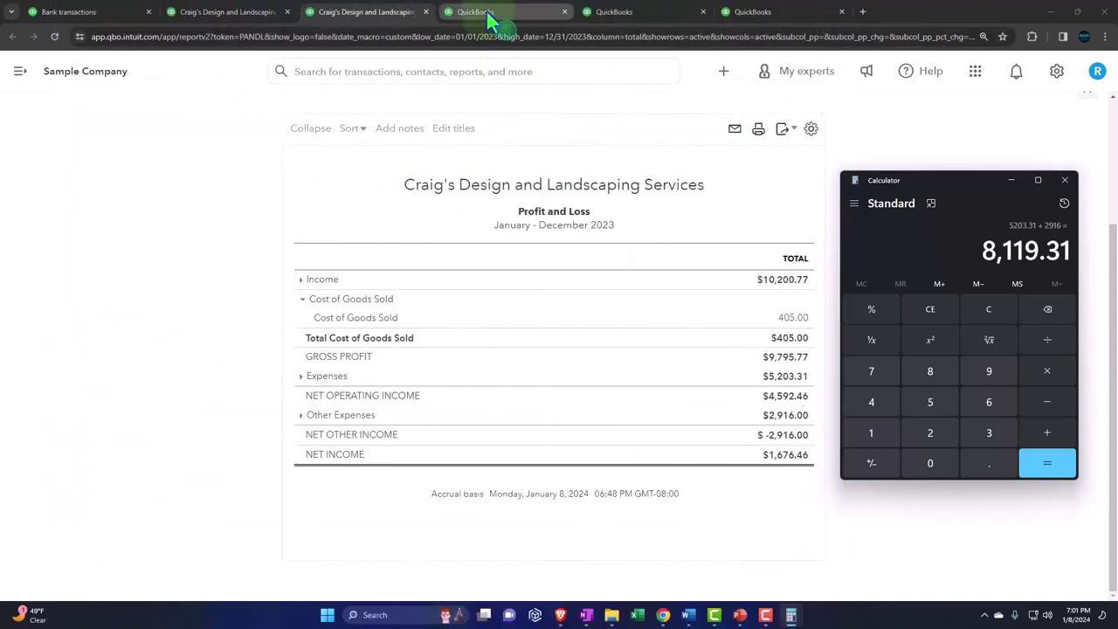
pyautogui.click(487, 19)
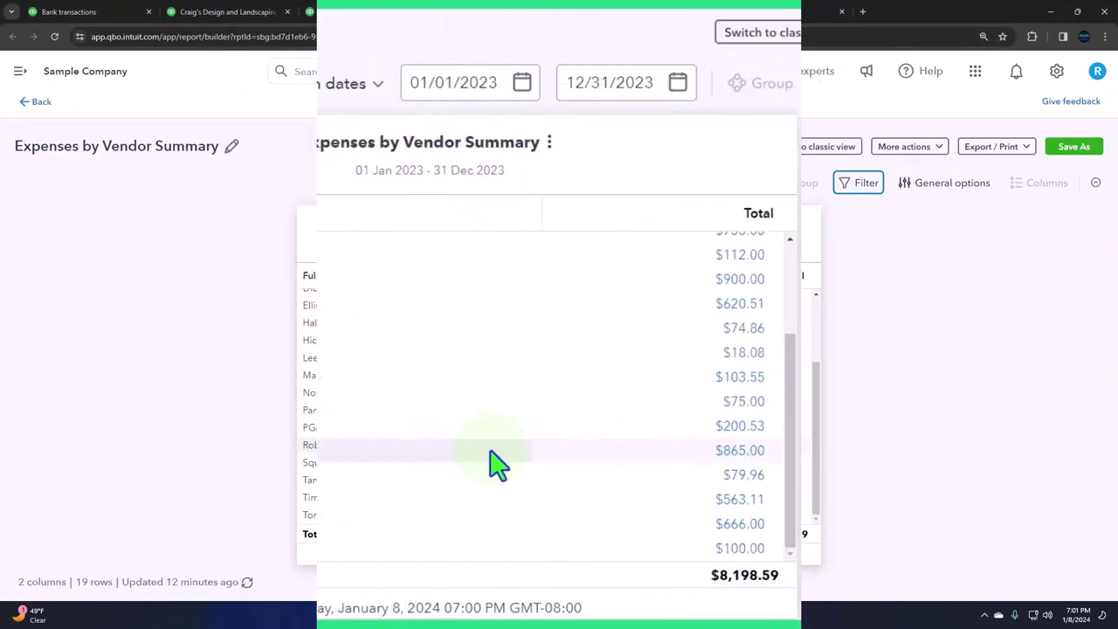
pyautogui.scroll(3, 602, 445)
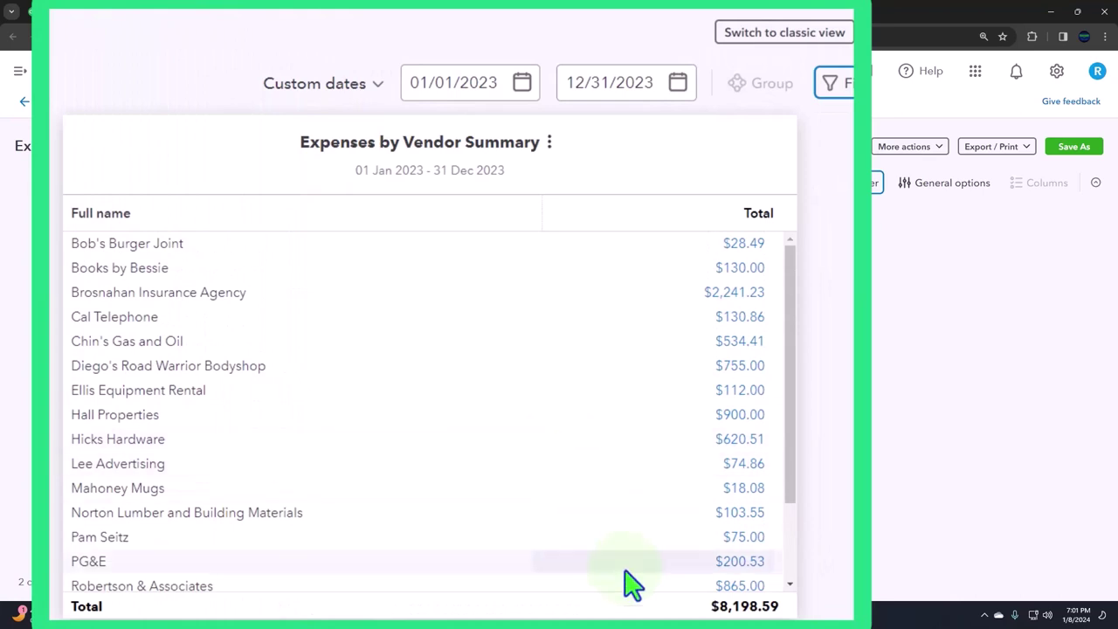
pyautogui.hotkey('alt', 'Tab')
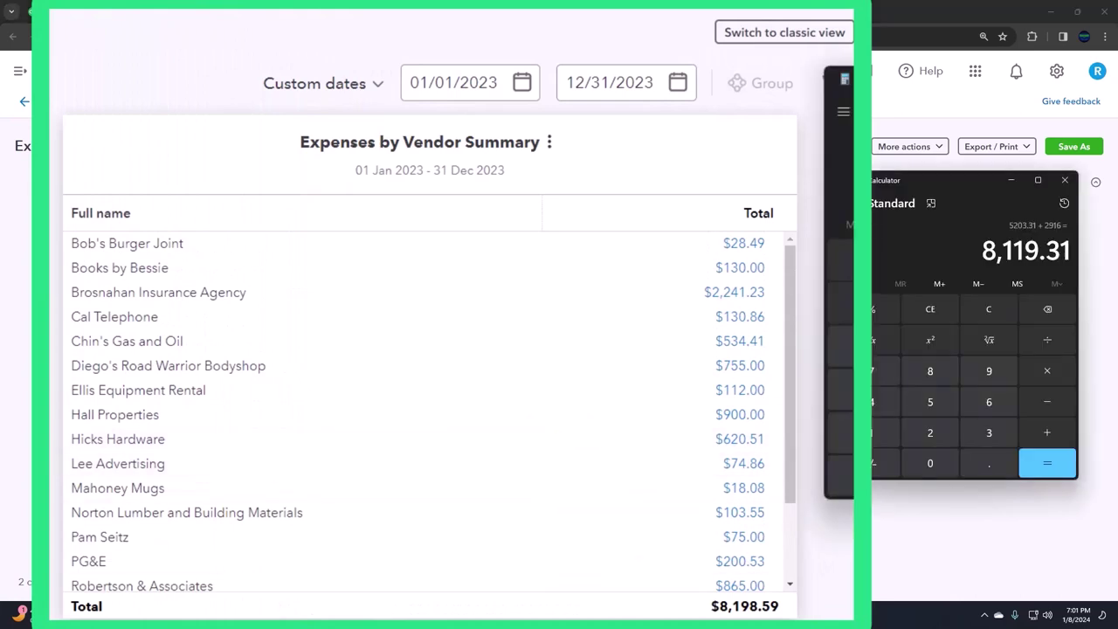
pyautogui.hotkey('alt', 'Tab')
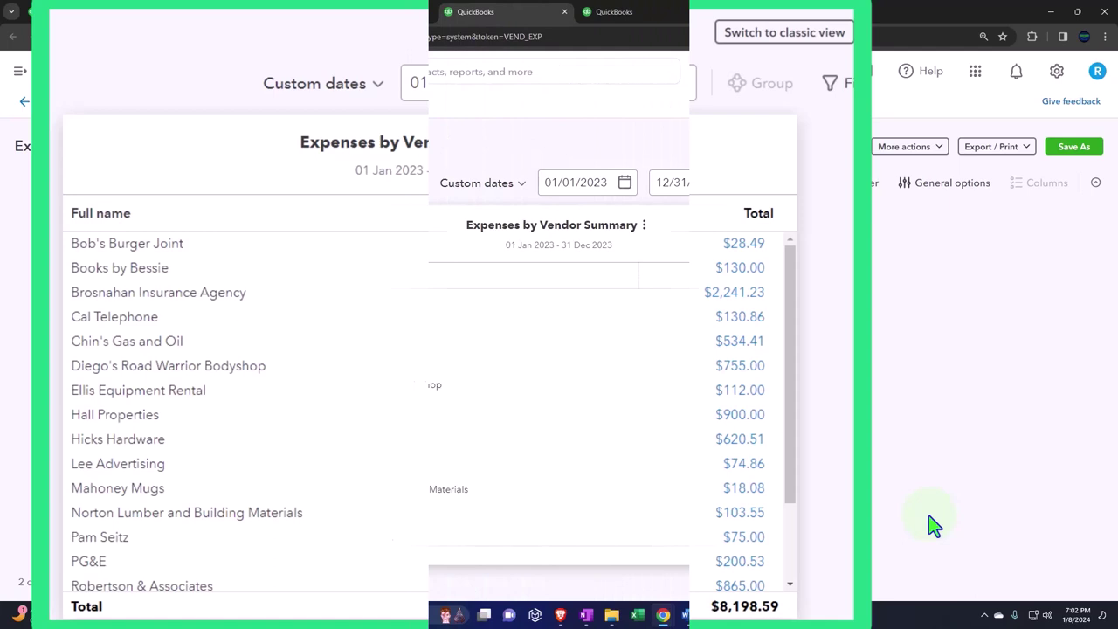
# Step: Move between bank transactions, the Expenses by Vendor Summary and the 2023 Transaction Report, ending on the Transaction Report
pyautogui.click(103, 10)
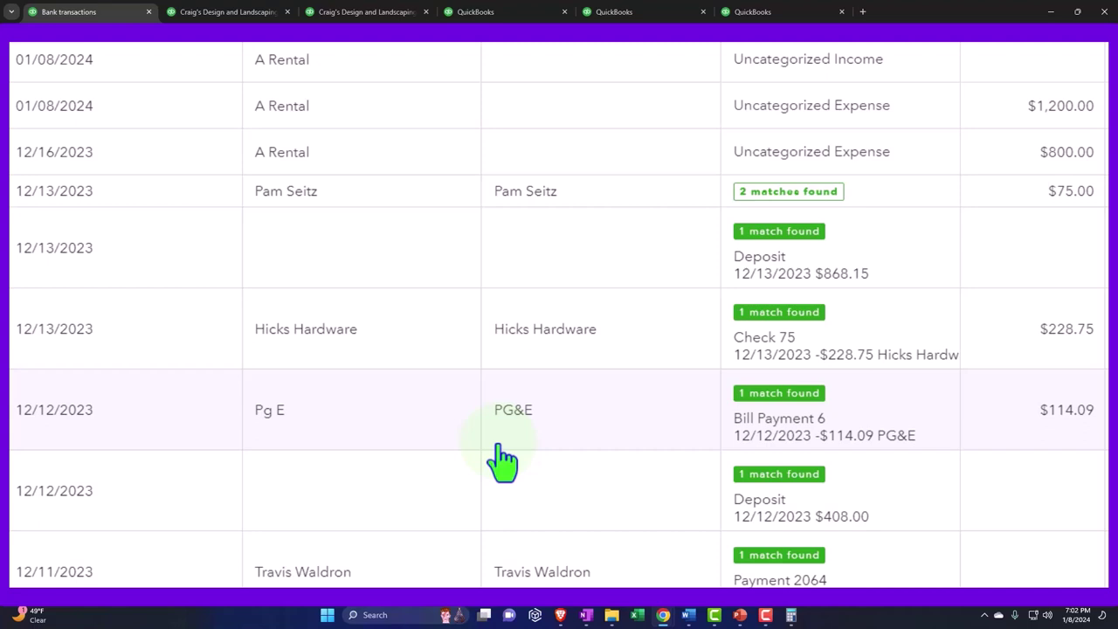
pyautogui.click(490, 12)
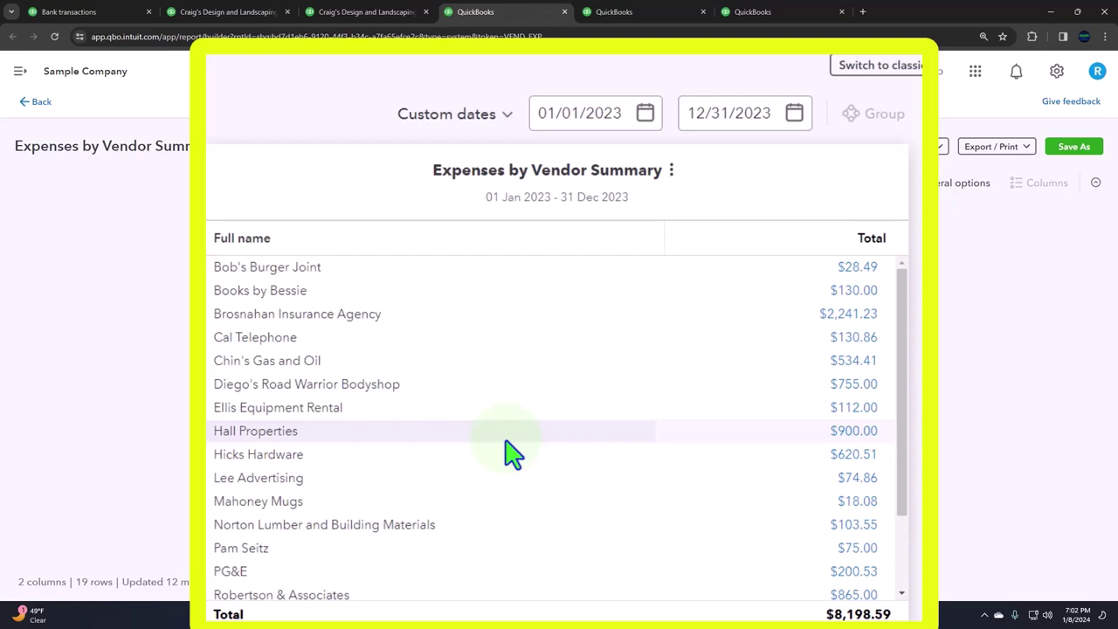
pyautogui.click(245, 13)
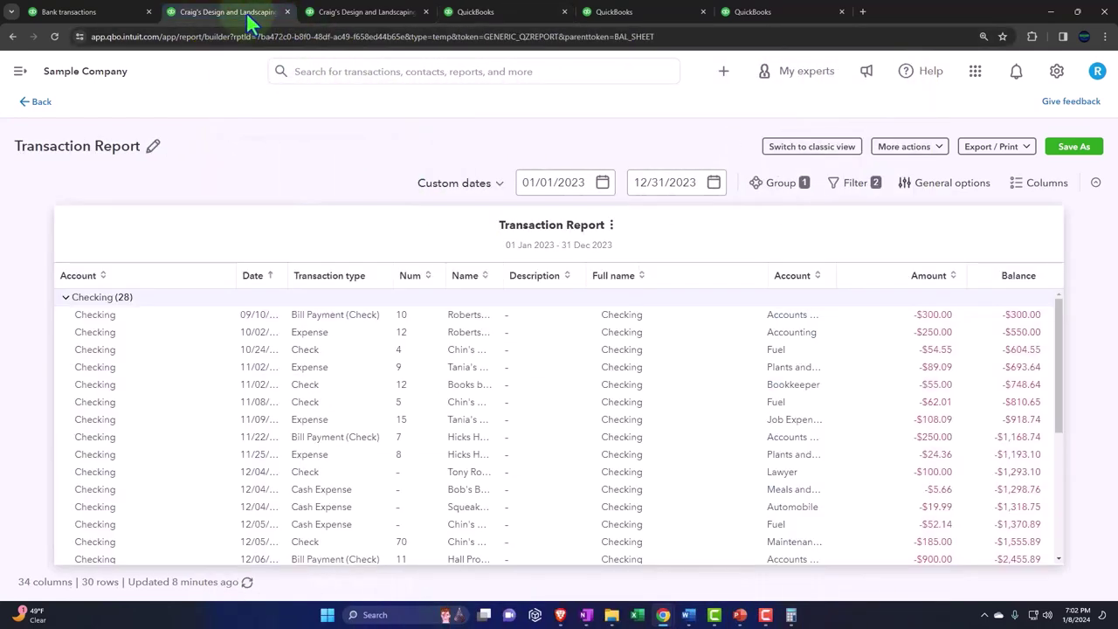
pyautogui.click(99, 11)
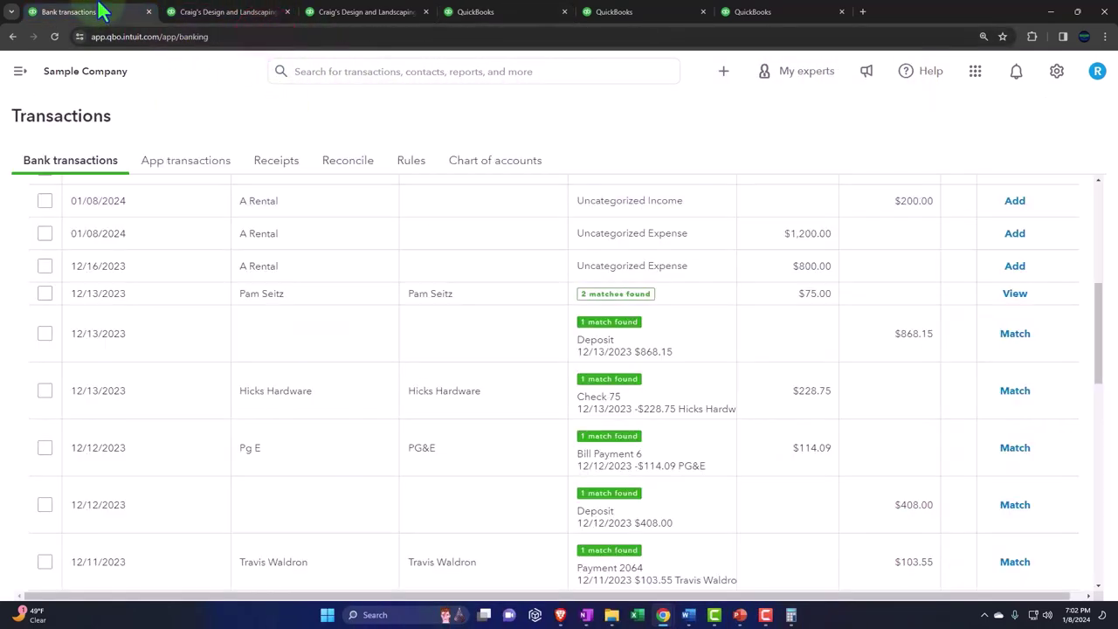
pyautogui.click(258, 14)
# Step: Exit the Transaction Report unsaved, dismiss the survey on the Balance Sheet, and reopen the Expenses by Vendor Summary
pyautogui.click(39, 102)
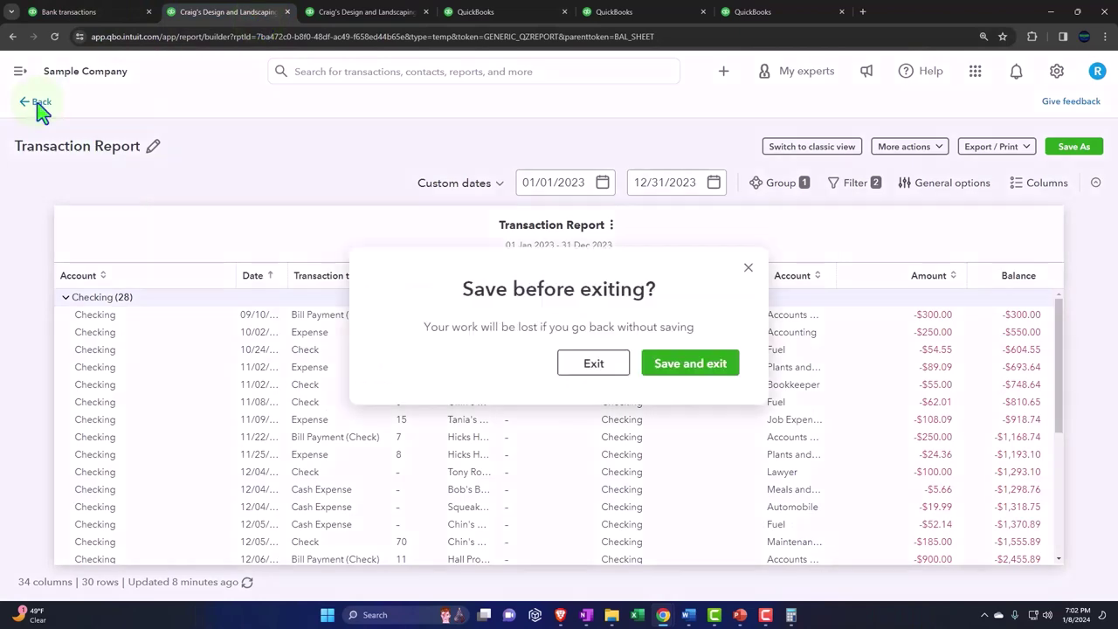
pyautogui.click(603, 366)
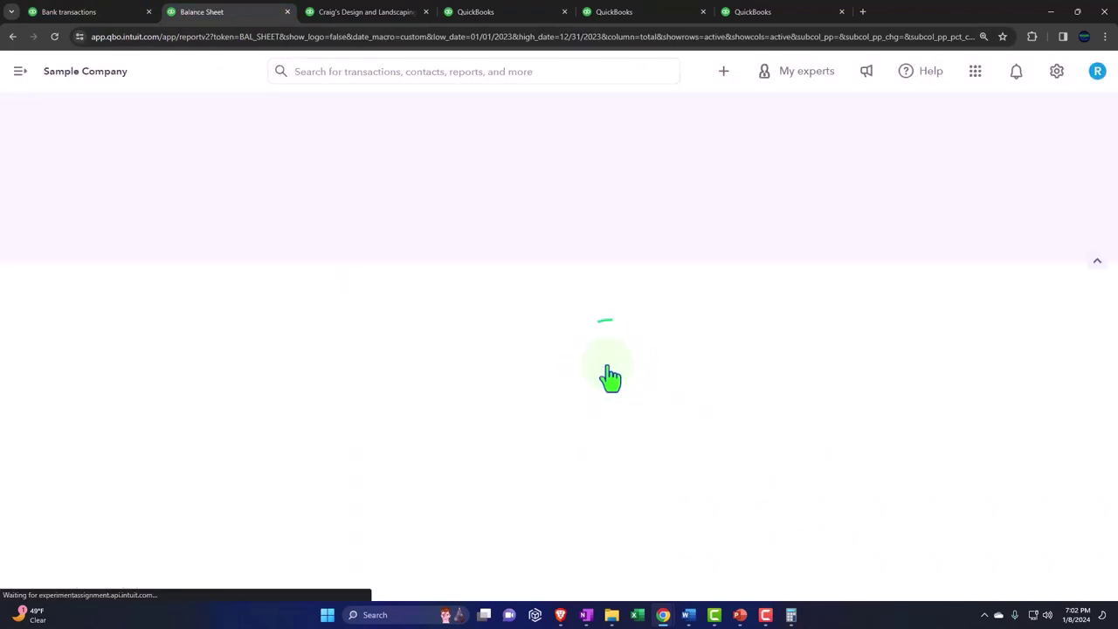
pyautogui.scroll(-1, 681, 378)
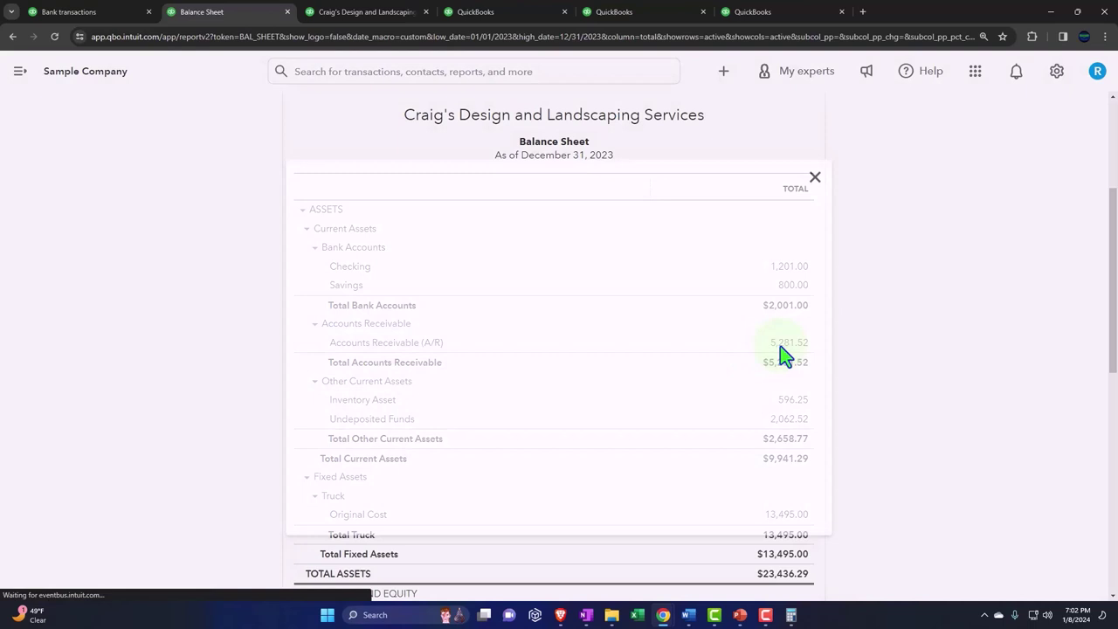
pyautogui.click(814, 113)
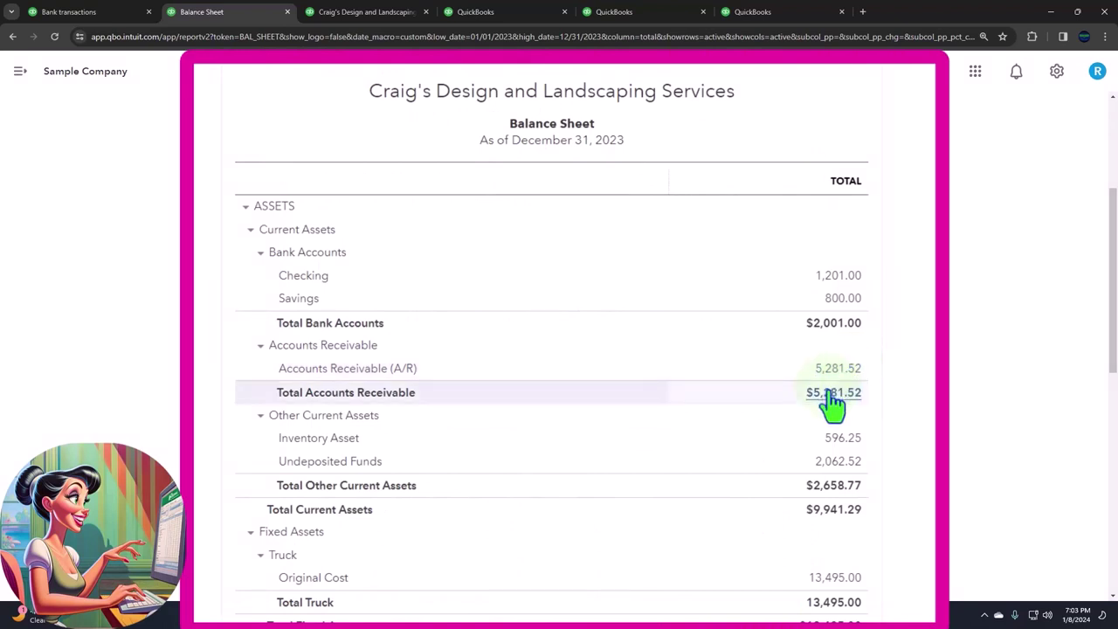
pyautogui.click(506, 13)
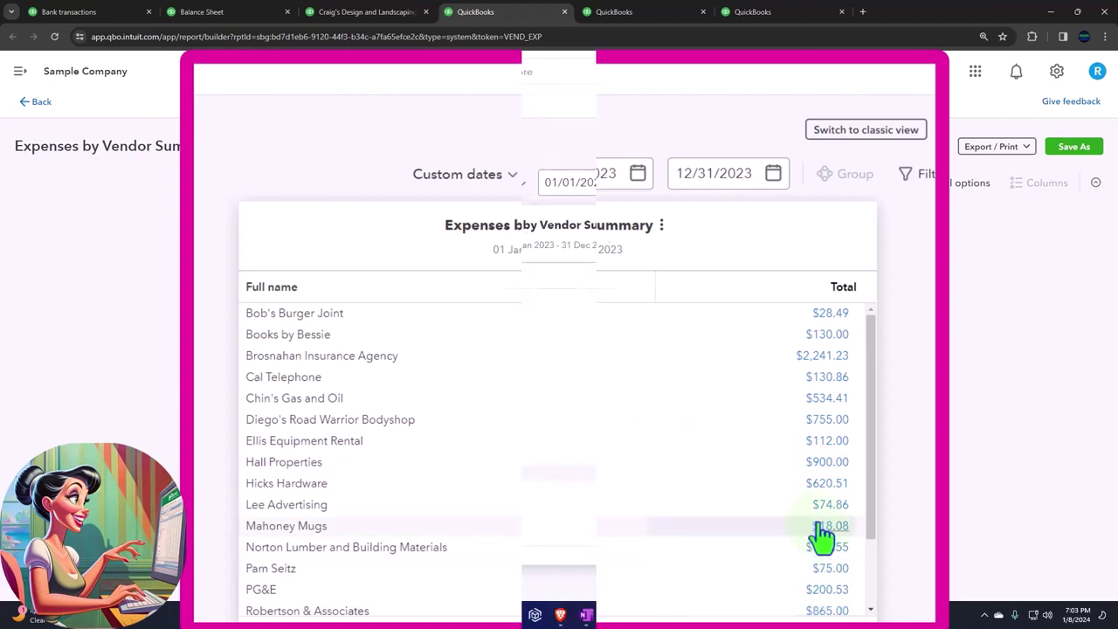
pyautogui.click(723, 72)
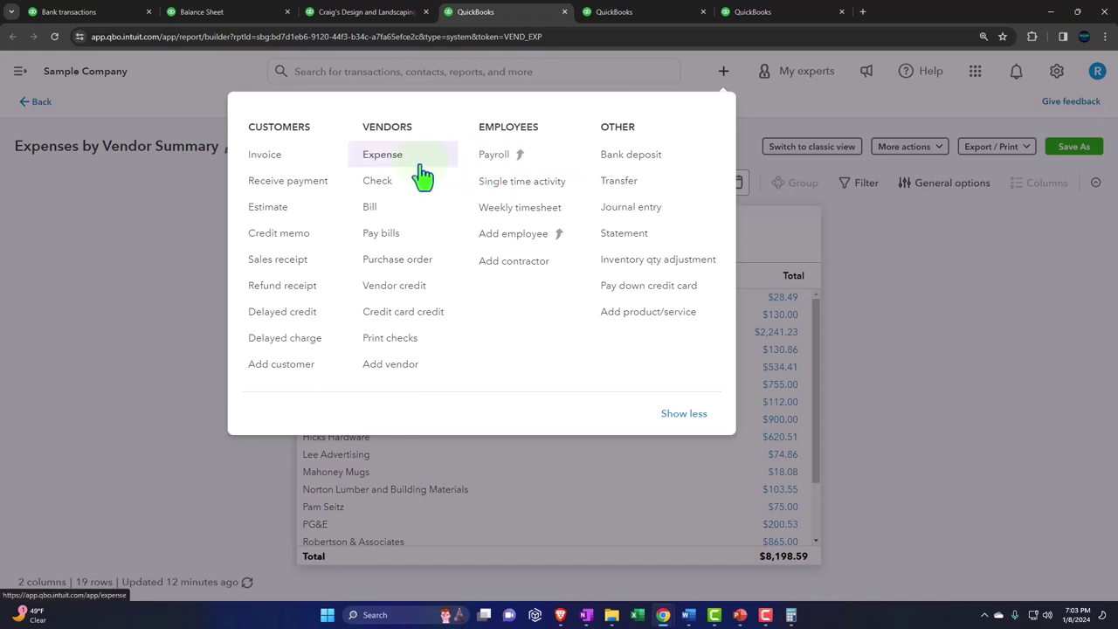
pyautogui.click(405, 217)
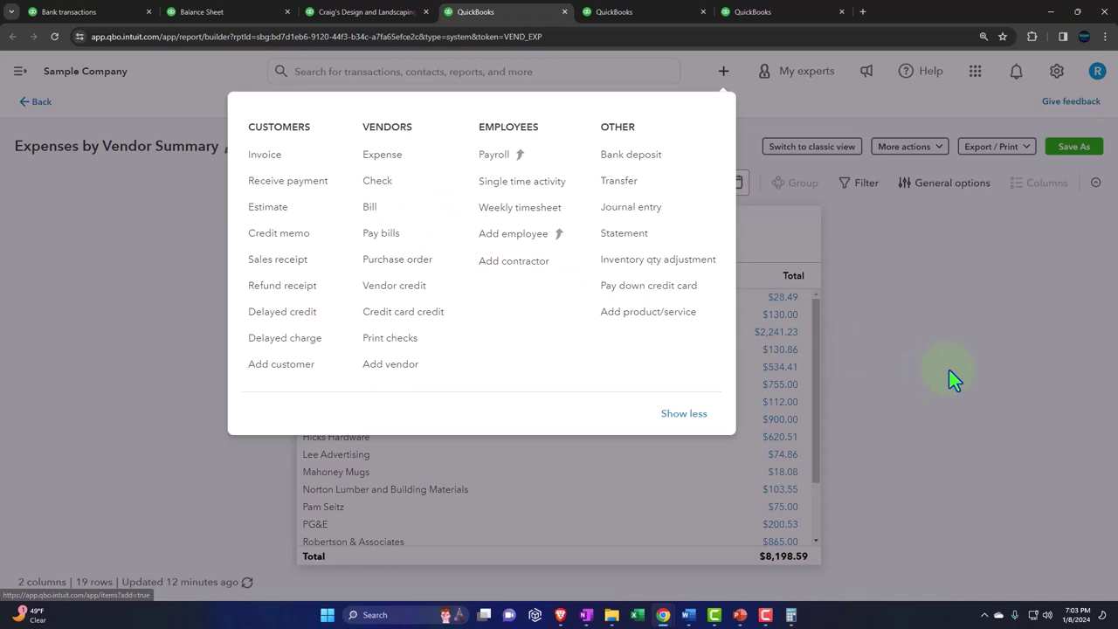
pyautogui.click(949, 379)
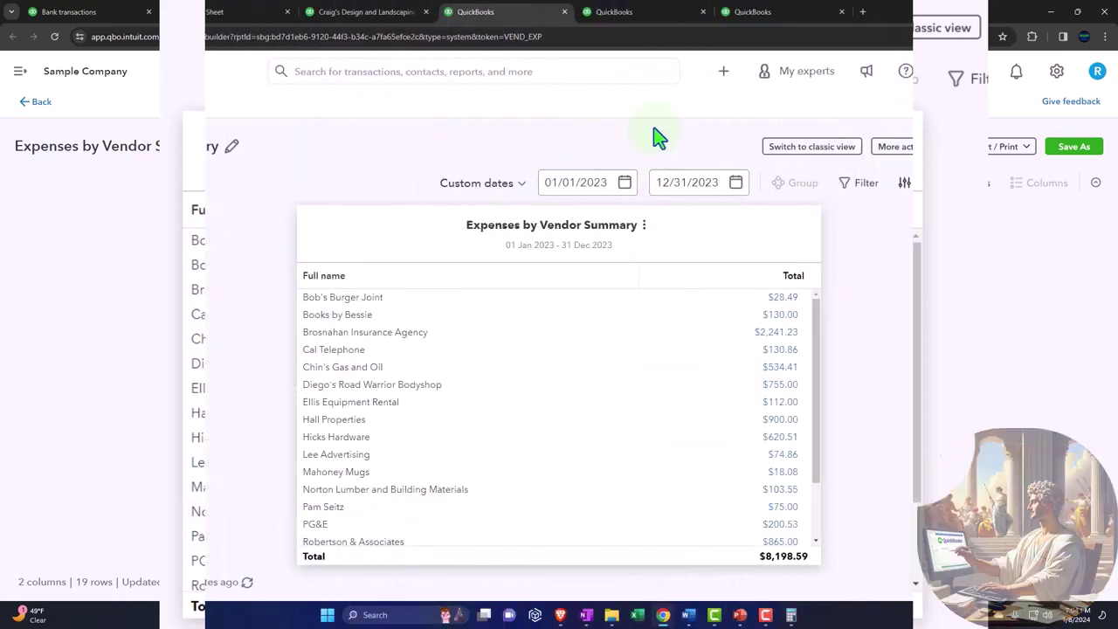
# Step: Set the Purchases by Product/Service Detail report to custom dates 01/01/2023–12/31/2023 and collapse the sidebar
pyautogui.click(624, 13)
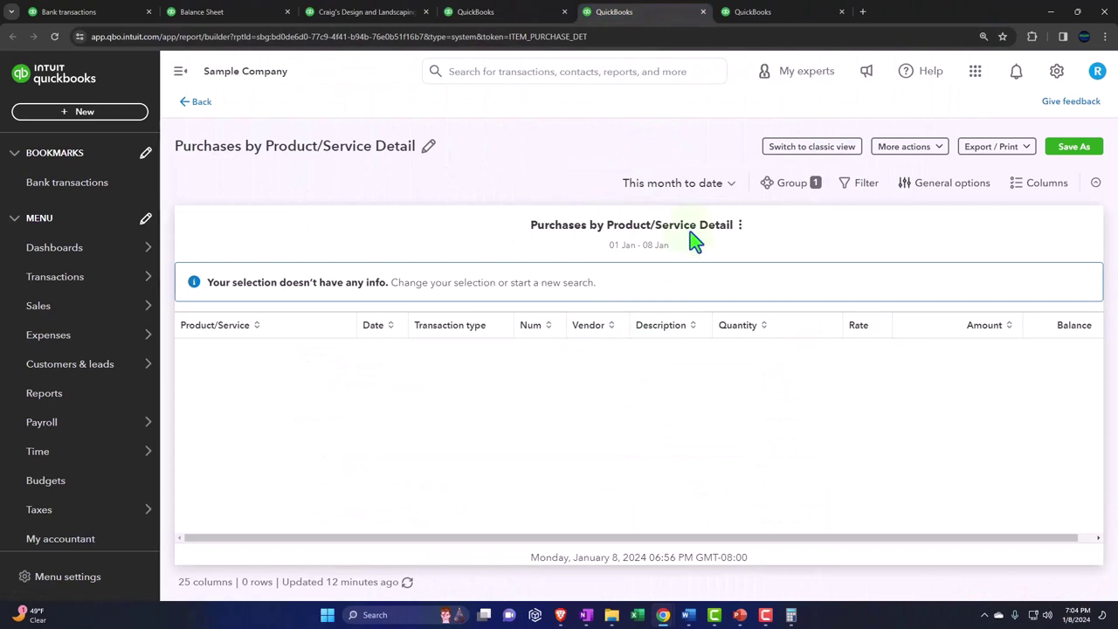
pyautogui.click(699, 189)
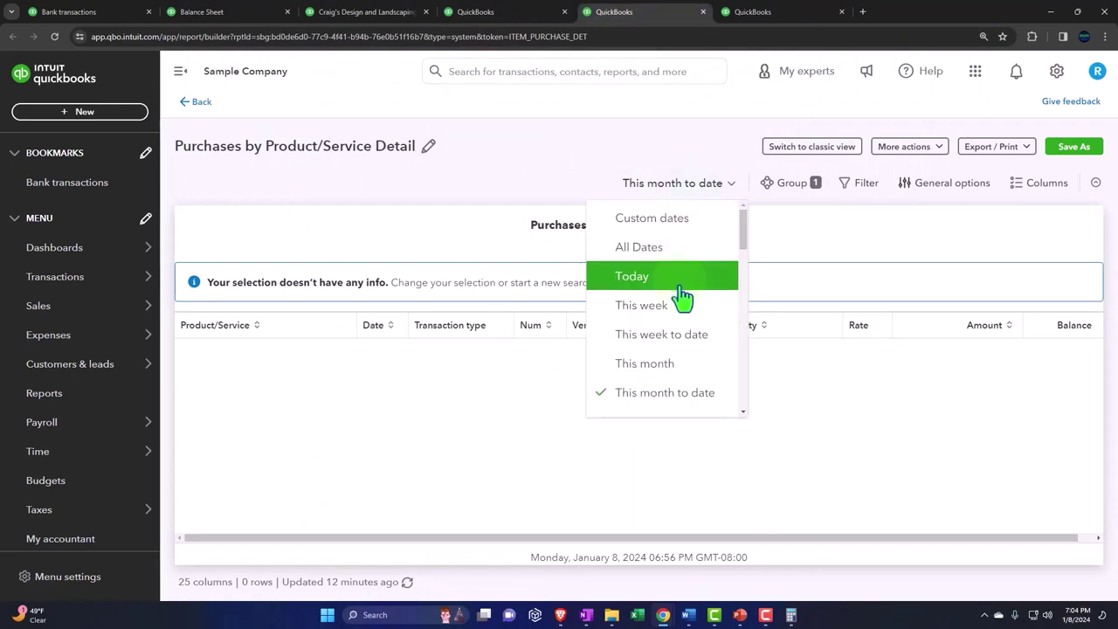
pyautogui.click(651, 154)
pyautogui.click(592, 186)
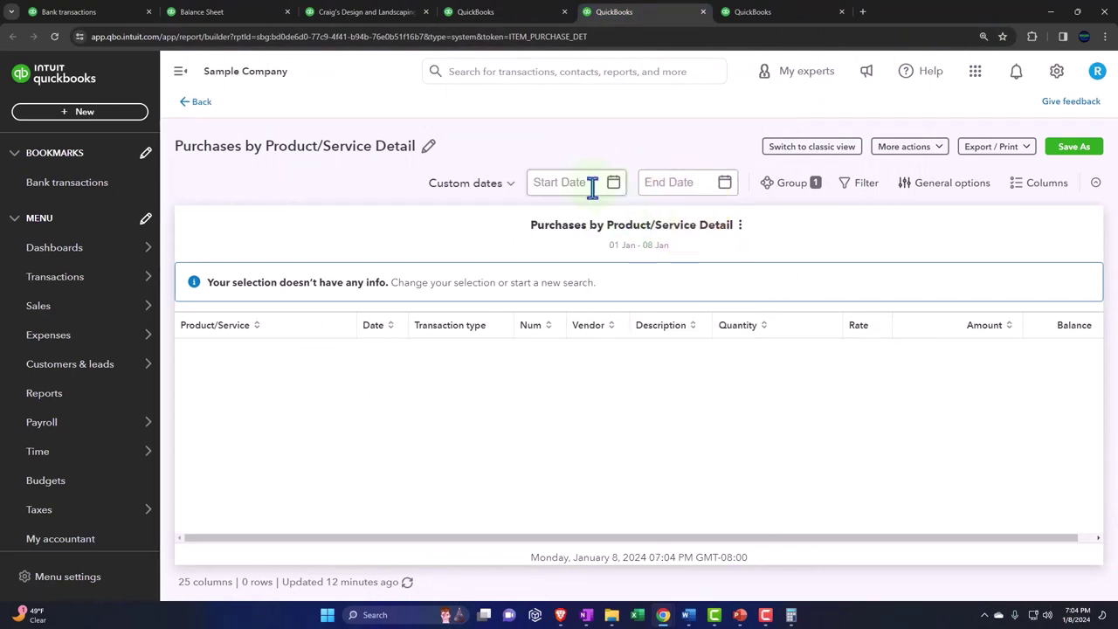
pyautogui.write('01/01/2023')
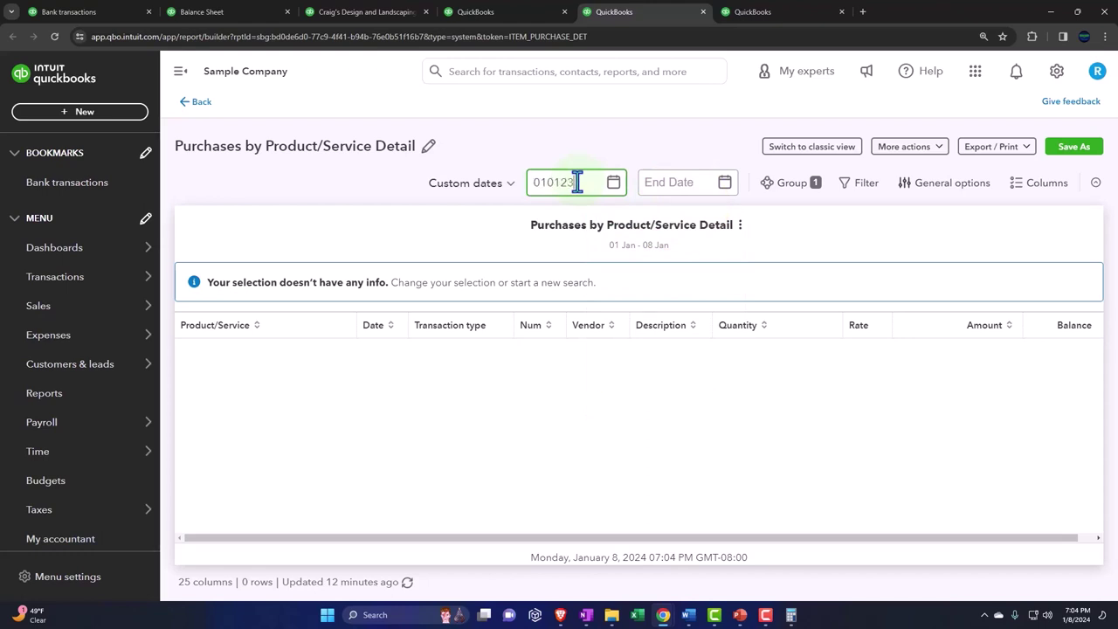
pyautogui.press('Tab')
pyautogui.write('123123')
pyautogui.click(577, 182)
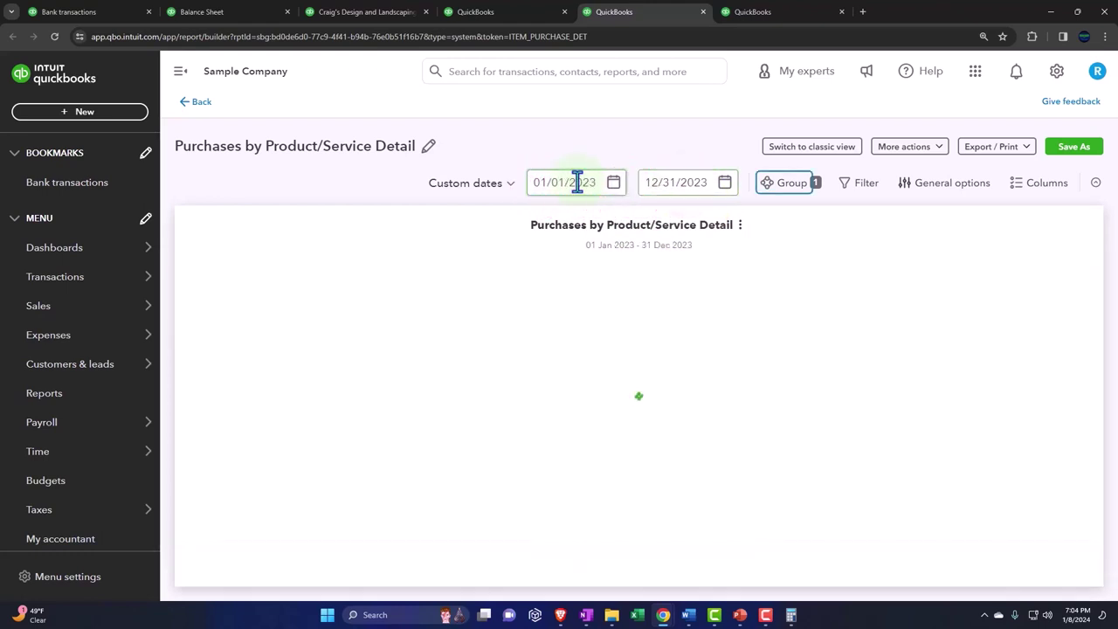
pyautogui.click(179, 71)
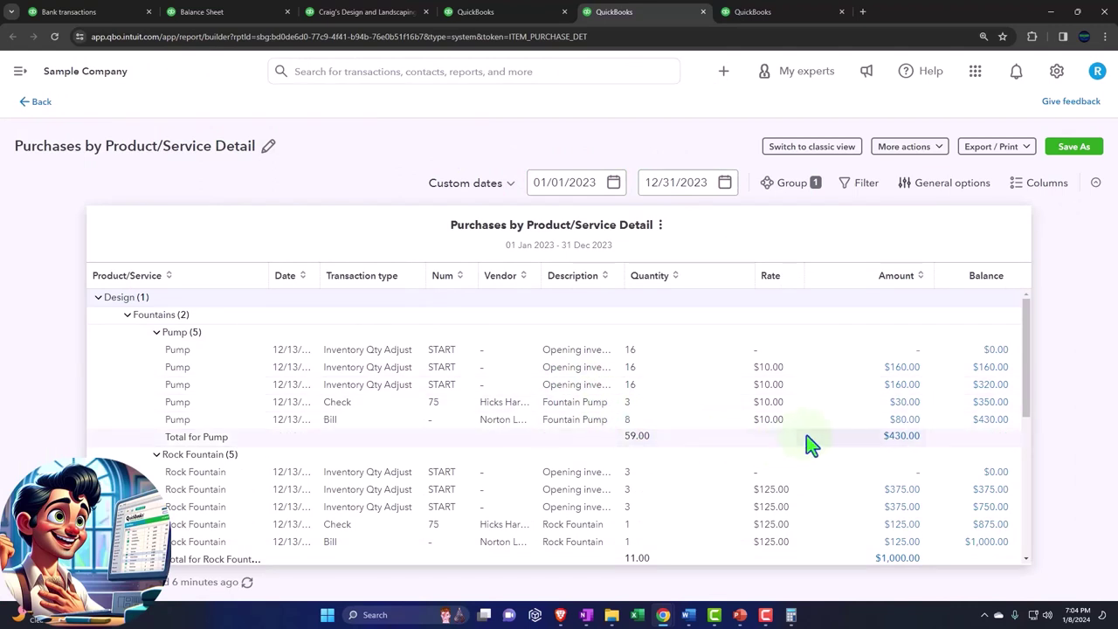
# Step: Run Purchases by Vendor Detail for 01/01/2023–12/31/2023, then return to the Product/Service Detail report
pyautogui.click(755, 14)
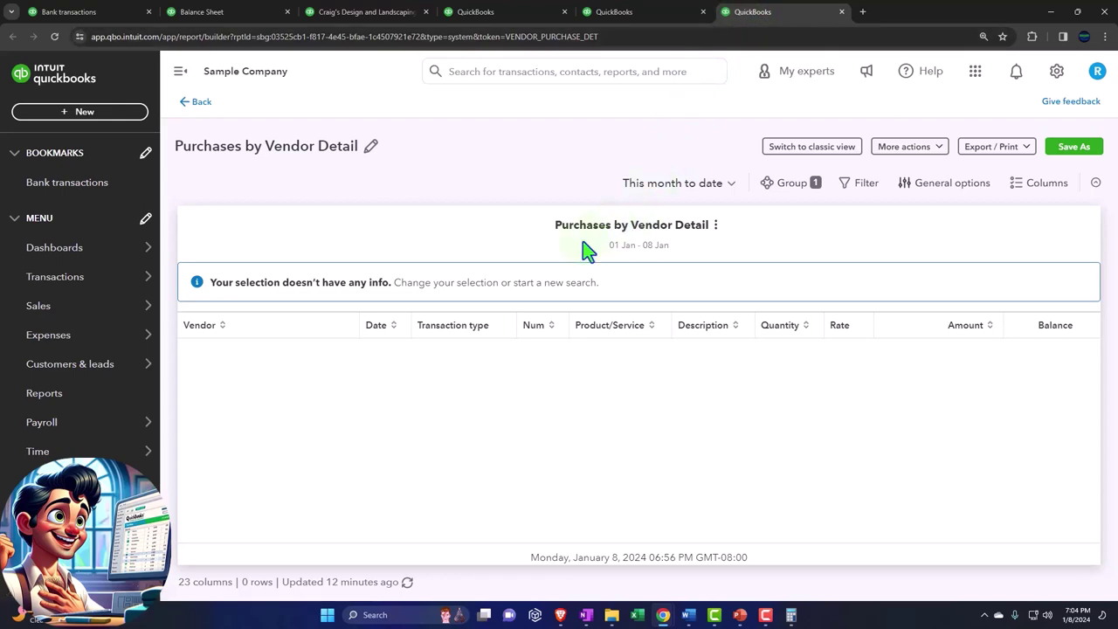
pyautogui.click(179, 71)
pyautogui.click(709, 185)
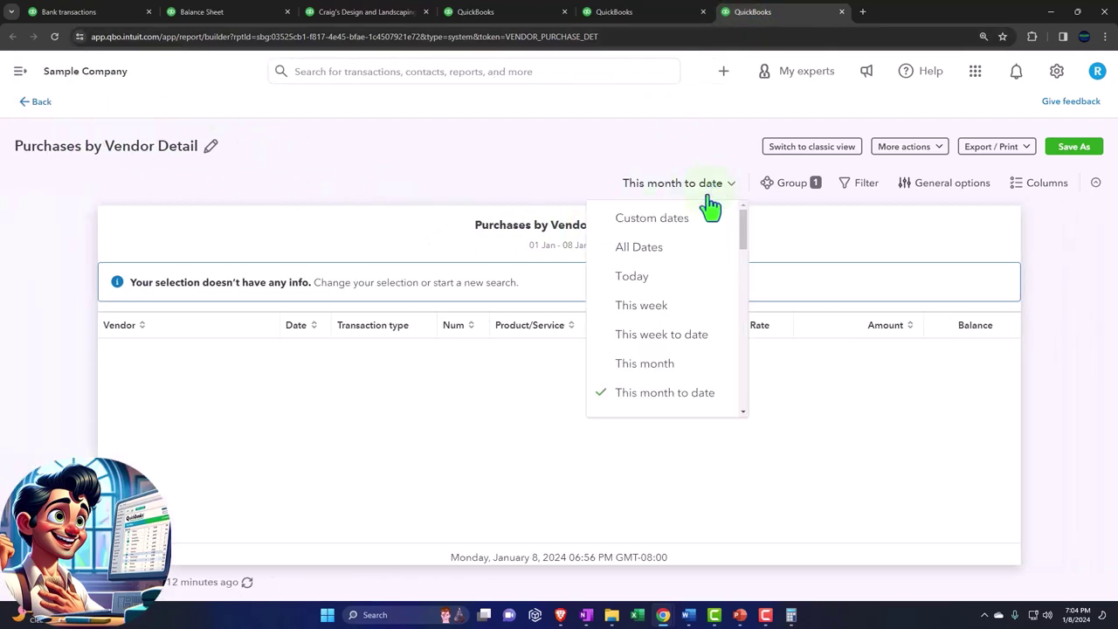
pyautogui.click(651, 218)
pyautogui.click(566, 184)
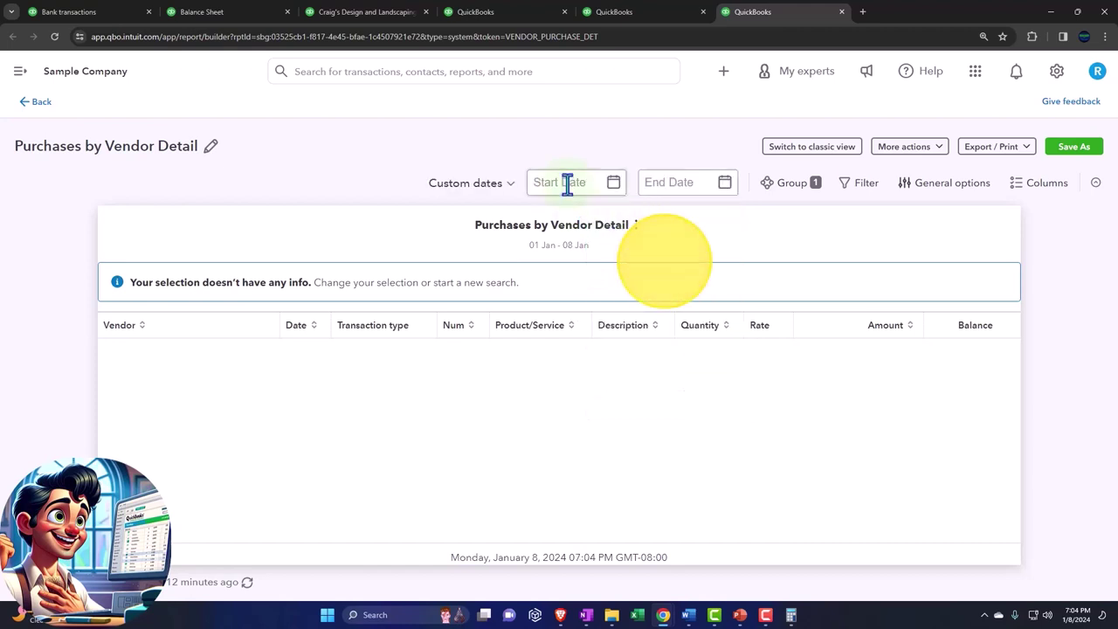
pyautogui.write('01012023')
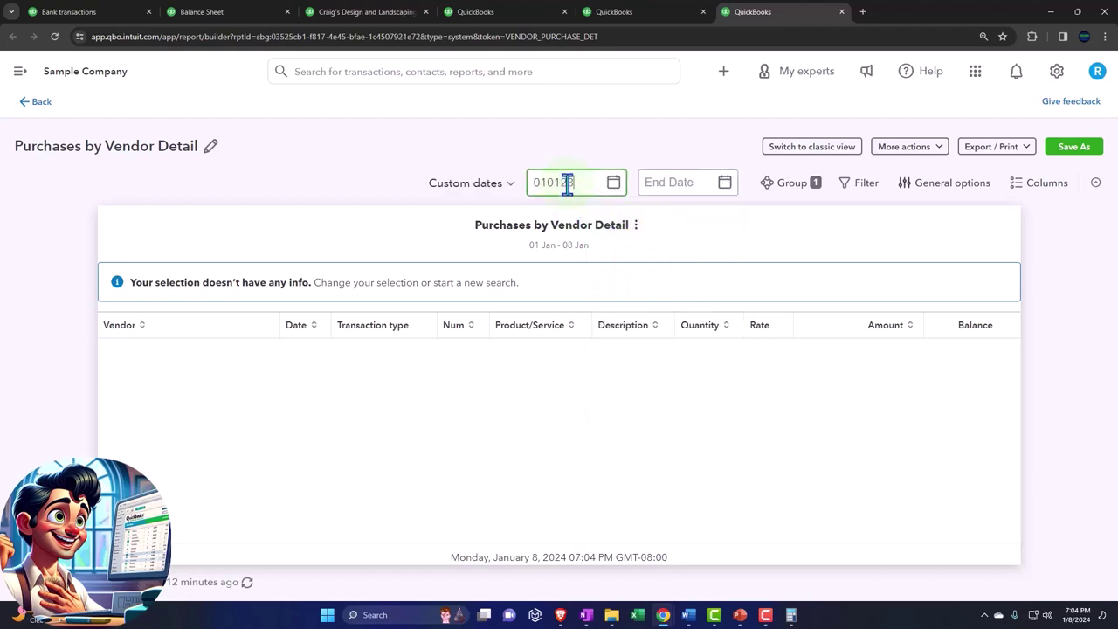
pyautogui.press('Tab')
pyautogui.write('12/31/2023')
pyautogui.press('Tab')
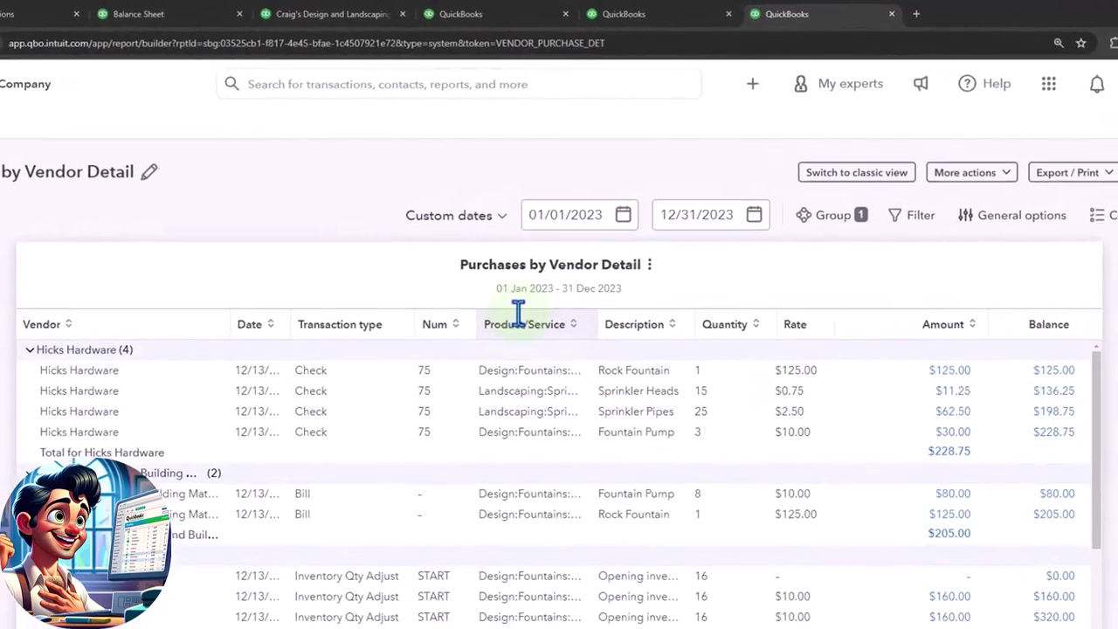
pyautogui.click(686, 10)
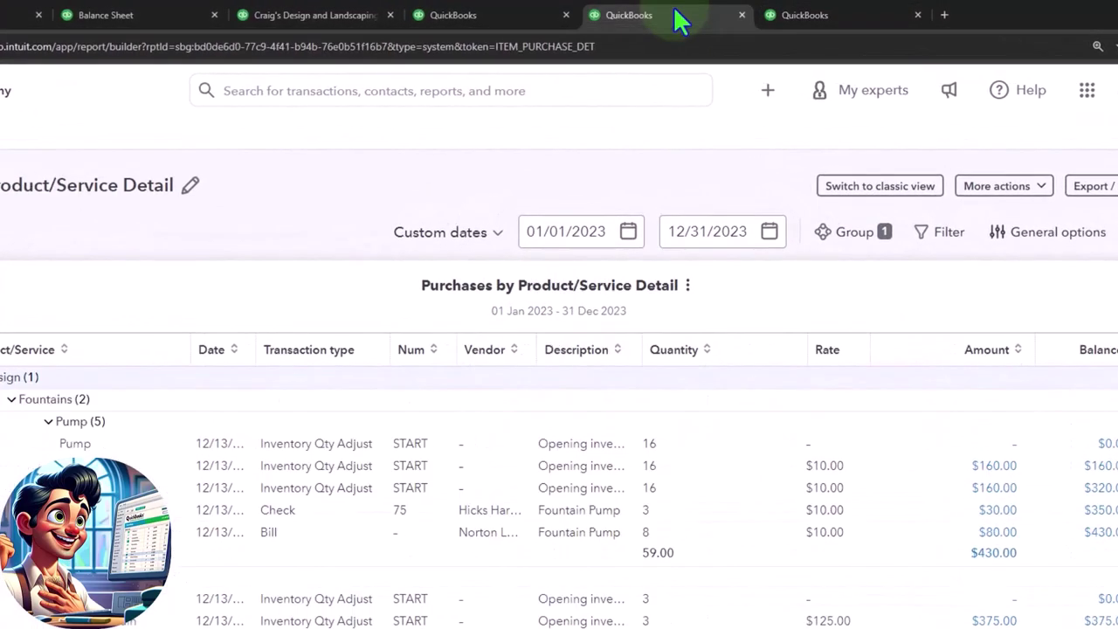
pyautogui.click(531, 319)
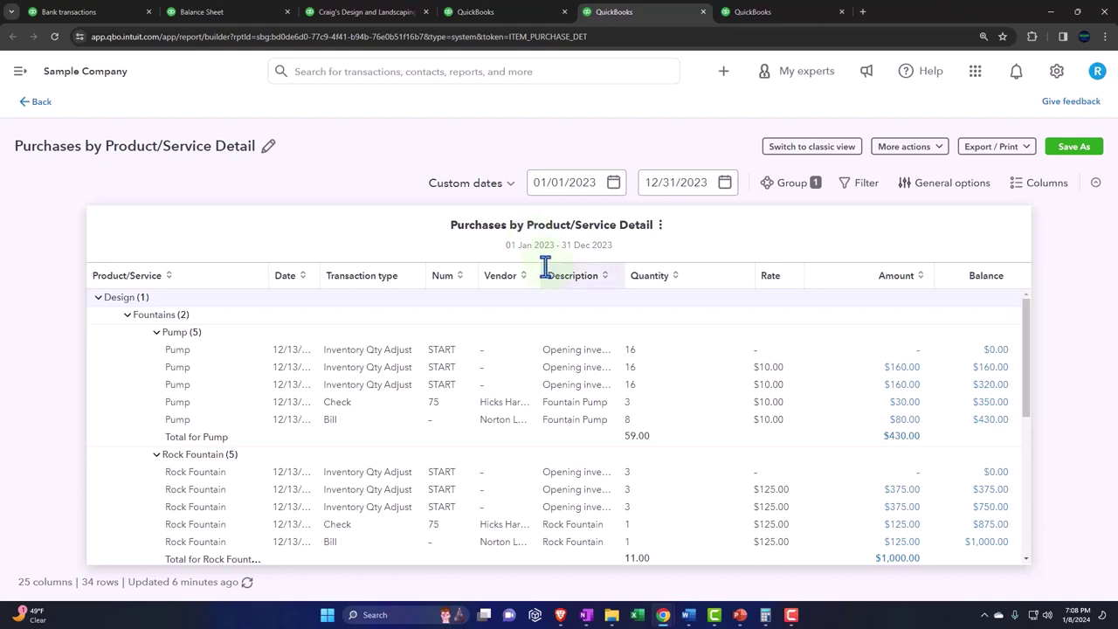
pyautogui.click(476, 14)
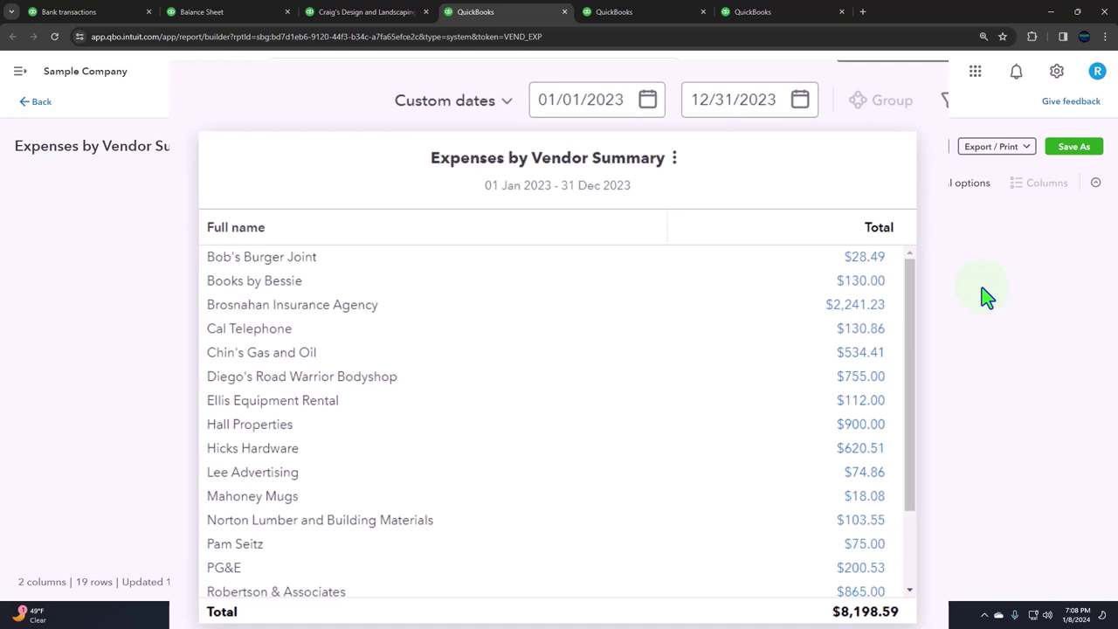
pyautogui.click(636, 14)
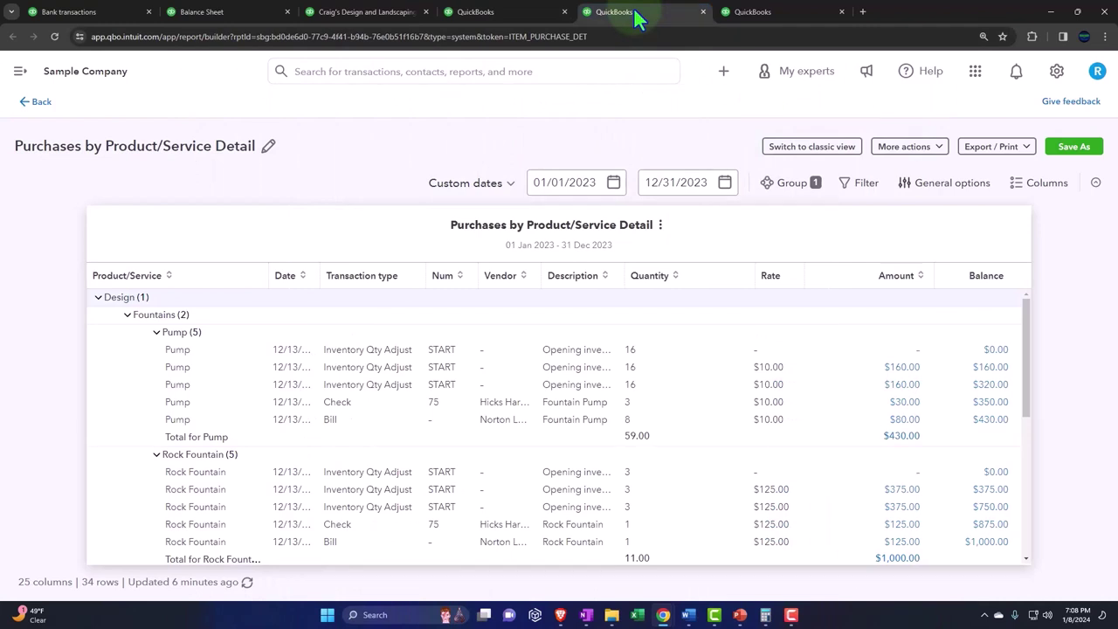
# Step: Go through Sales to the Products & services list showing Pump (15/10) and Rock Fountain (275/125)
pyautogui.click(100, 12)
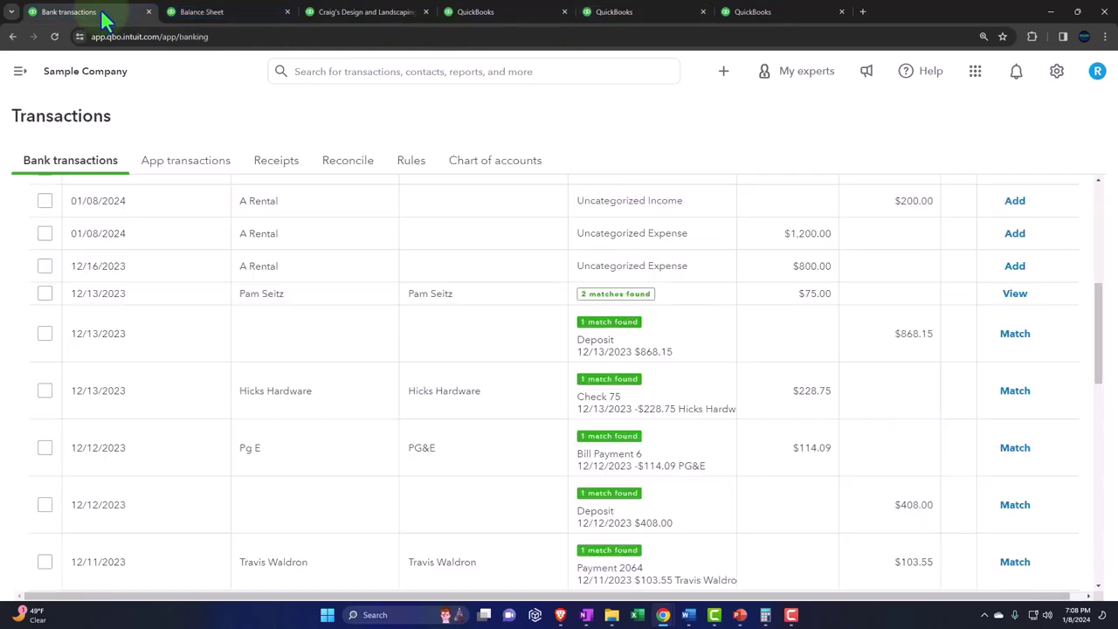
pyautogui.click(19, 71)
pyautogui.click(87, 278)
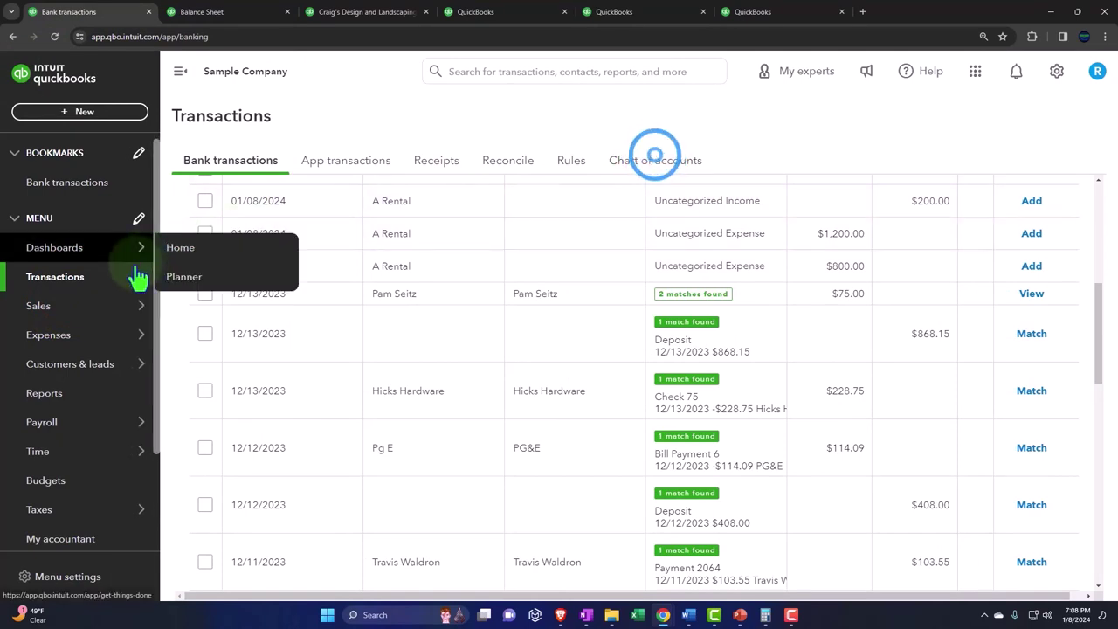
pyautogui.click(67, 320)
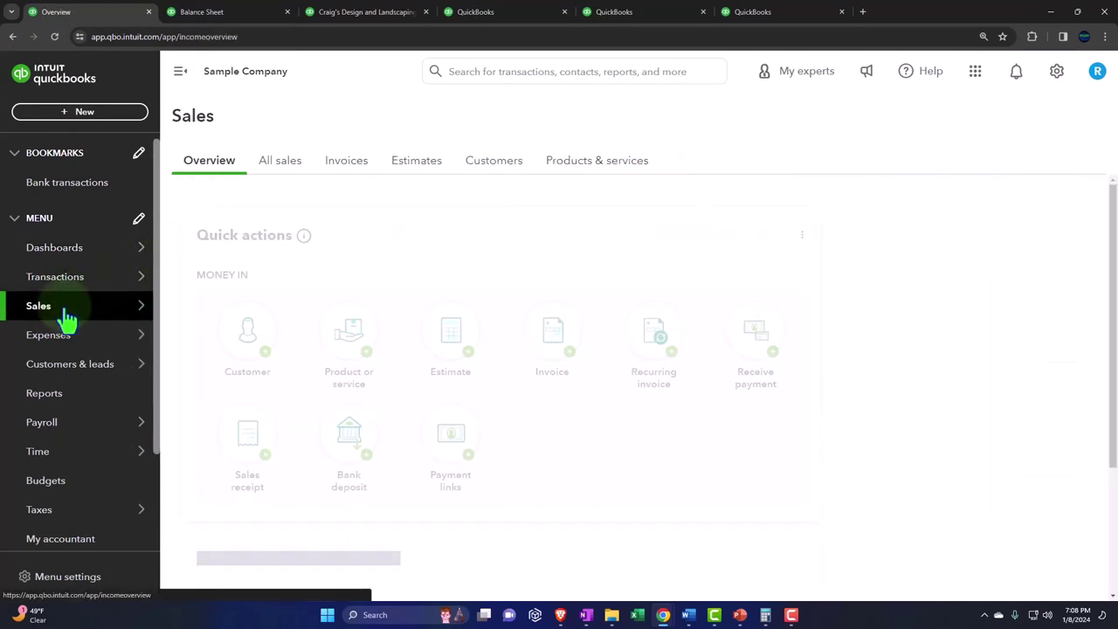
pyautogui.click(601, 164)
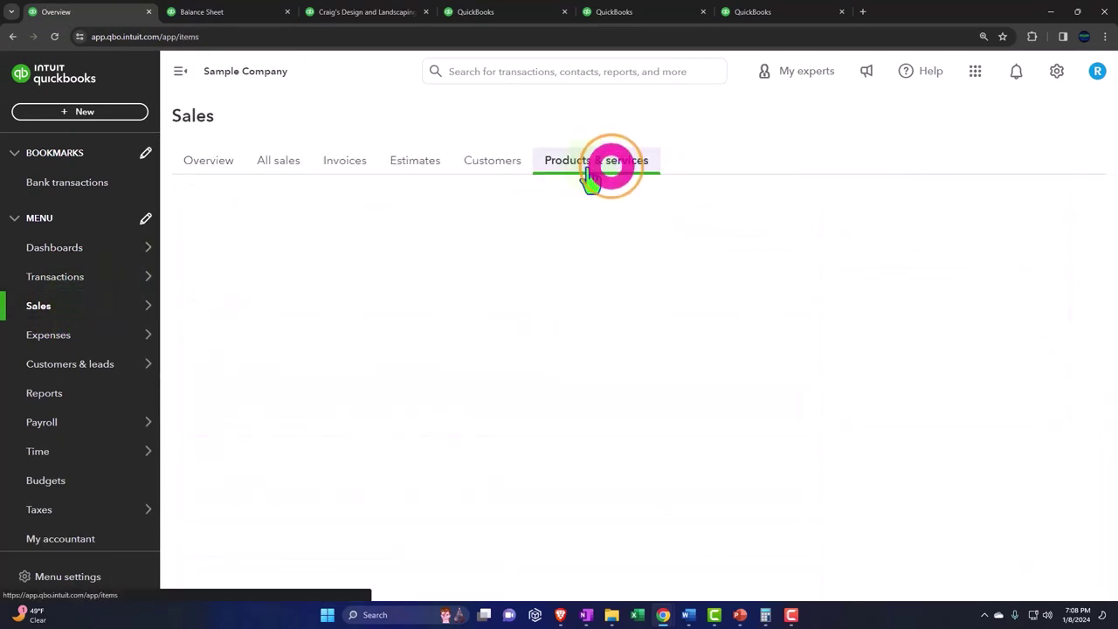
pyautogui.click(181, 74)
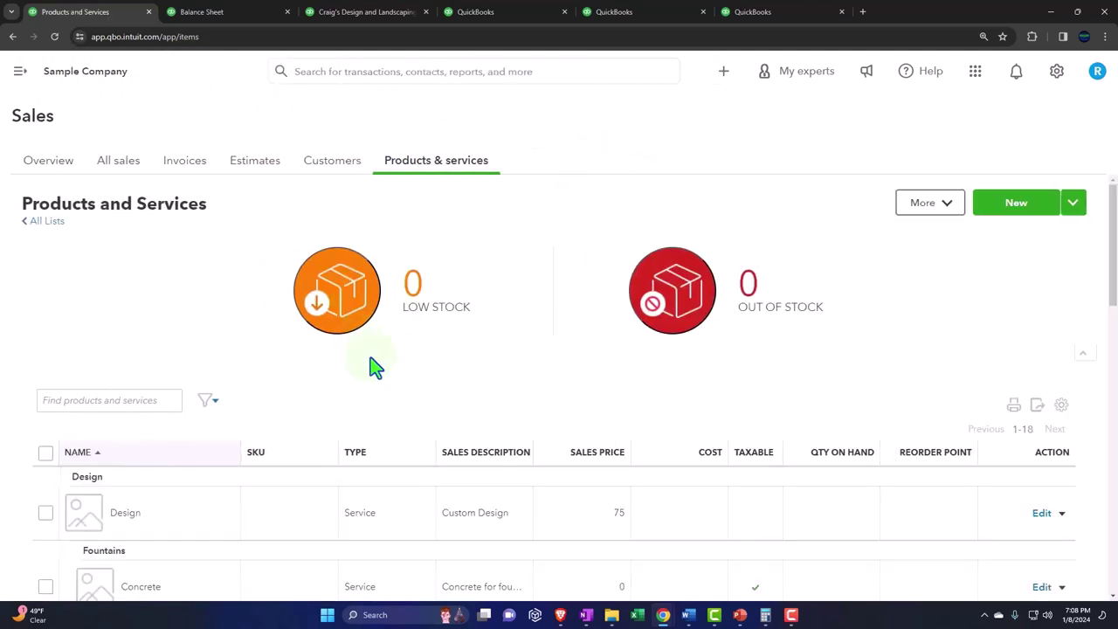
pyautogui.scroll(-3, 370, 367)
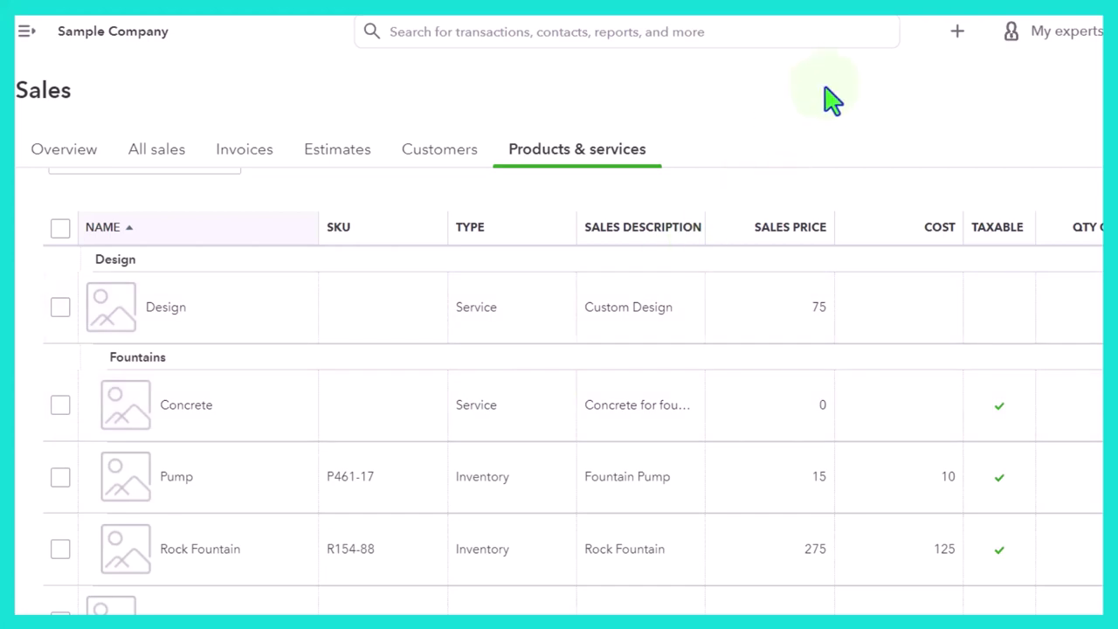
pyautogui.click(957, 35)
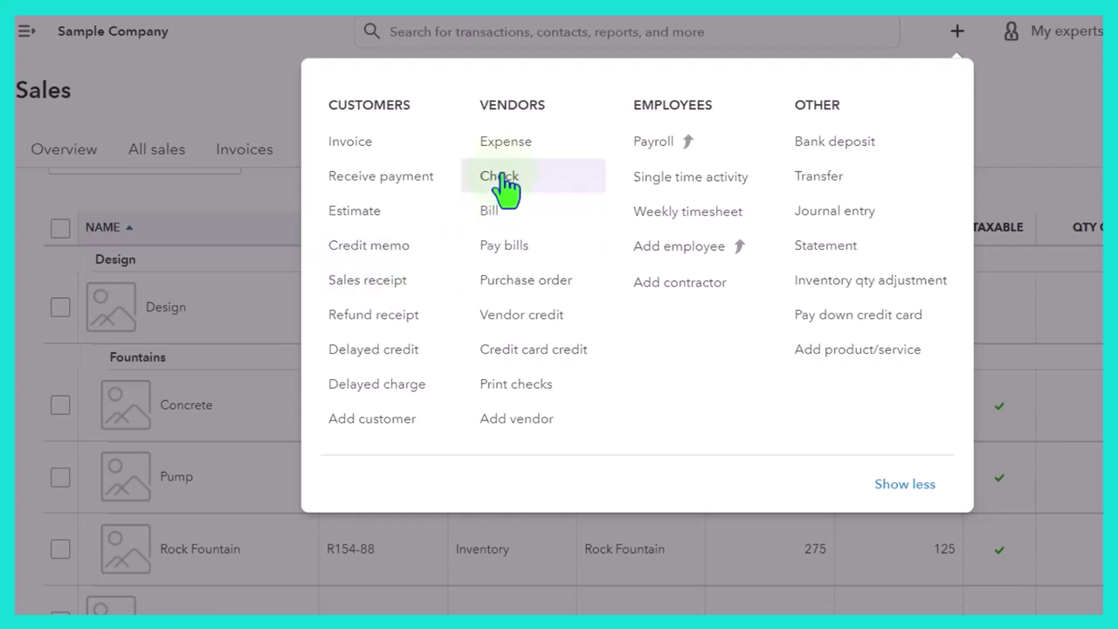
# Step: Start a new Expense, review its category list, clear the lines, and return to Product/Service Detail unsaved
pyautogui.click(390, 162)
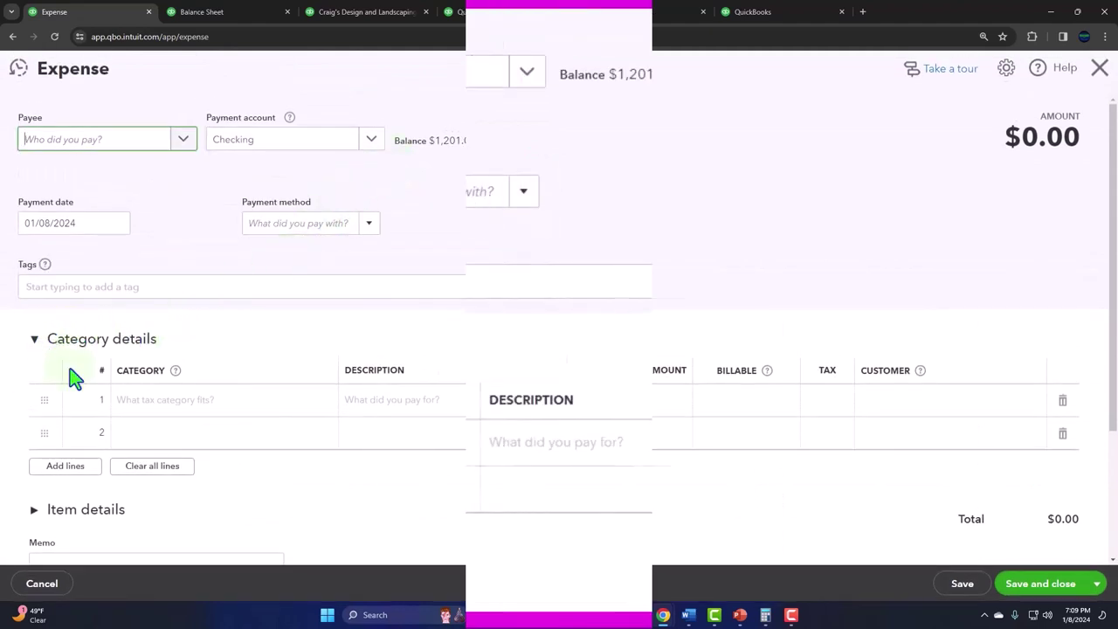
pyautogui.click(250, 401)
pyautogui.click(322, 402)
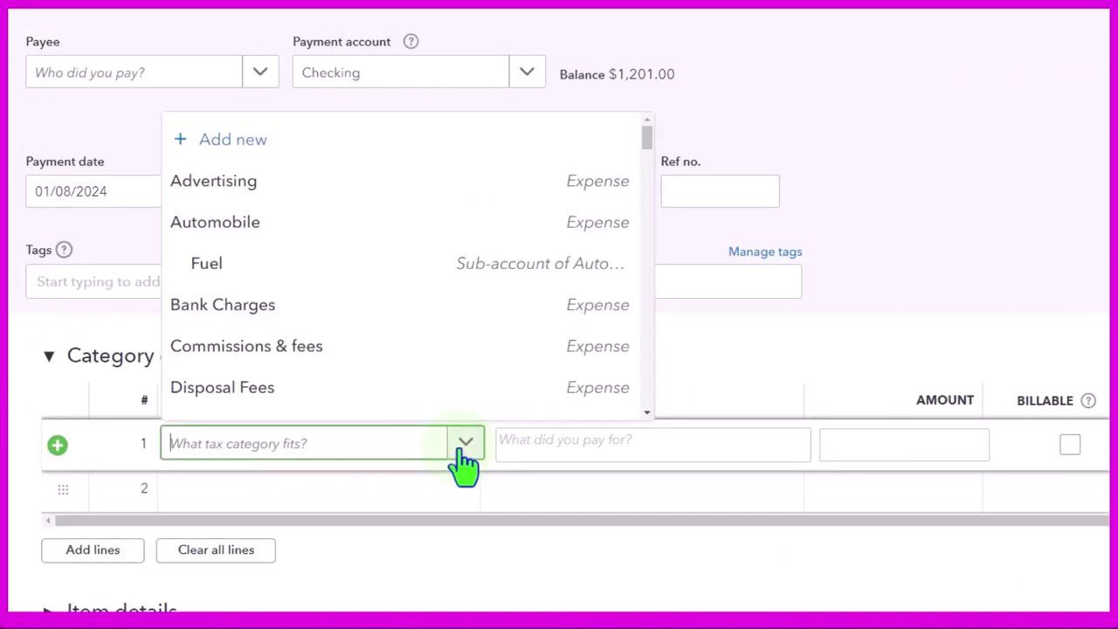
pyautogui.click(216, 549)
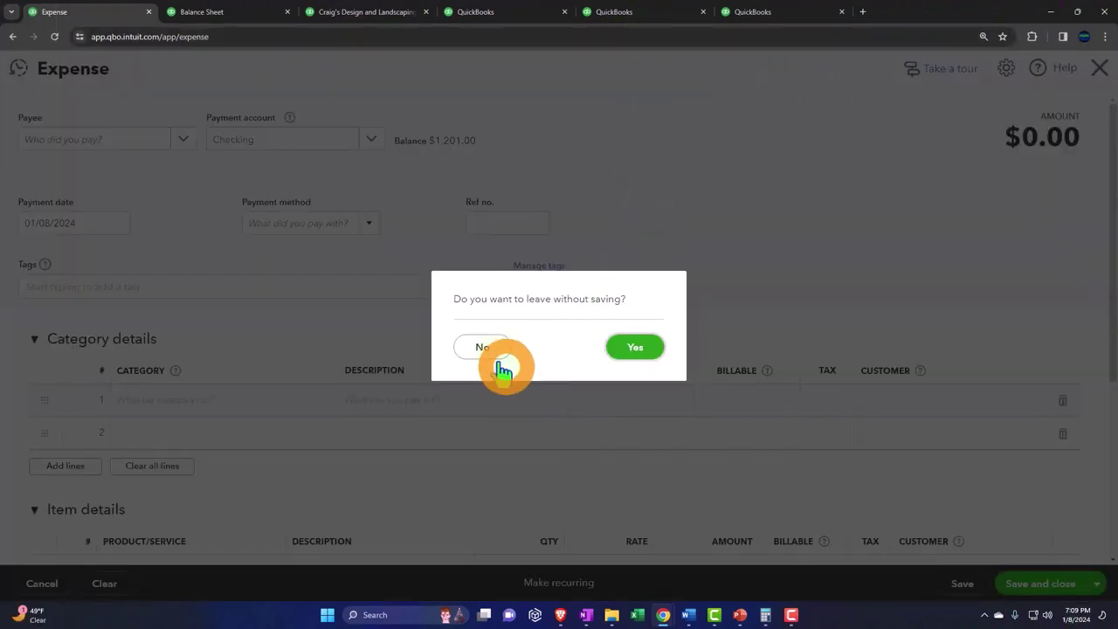
pyautogui.click(622, 338)
pyautogui.click(617, 12)
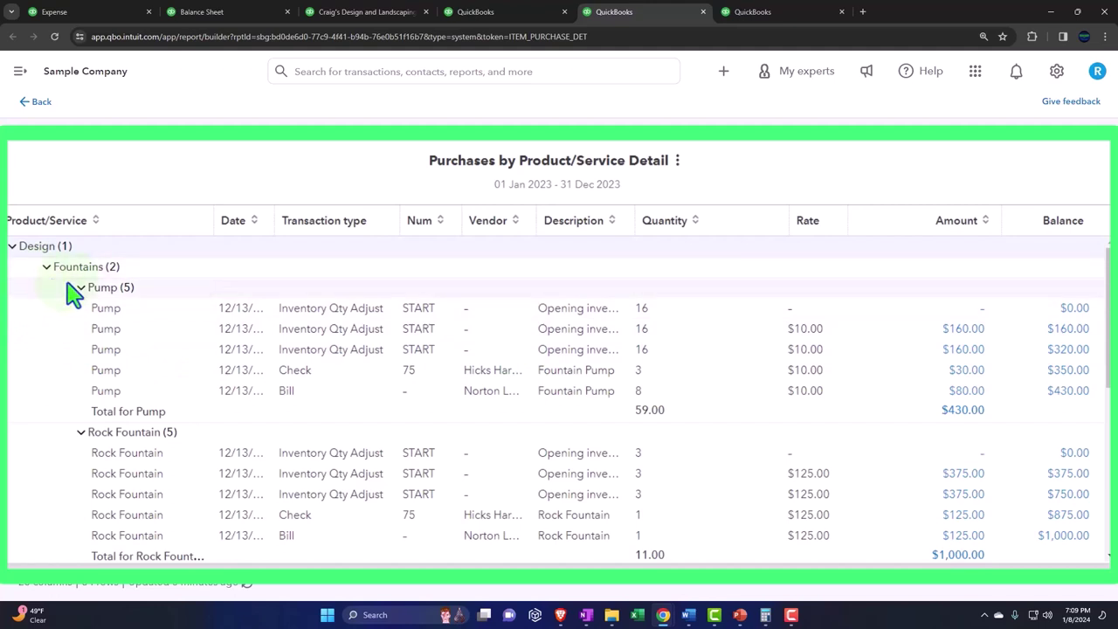
# Step: Scroll the fountain and sprinkler purchases by product, cross-checking against the Purchases by Vendor Detail report
pyautogui.scroll(-1, 87, 328)
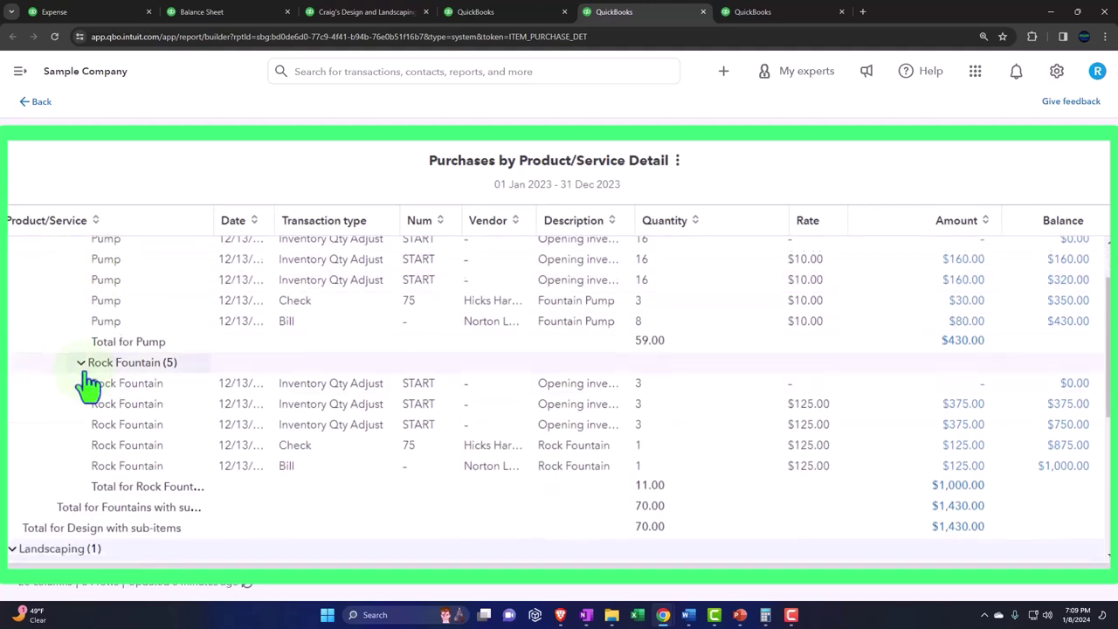
pyautogui.scroll(-2, 87, 375)
pyautogui.scroll(-1, 87, 384)
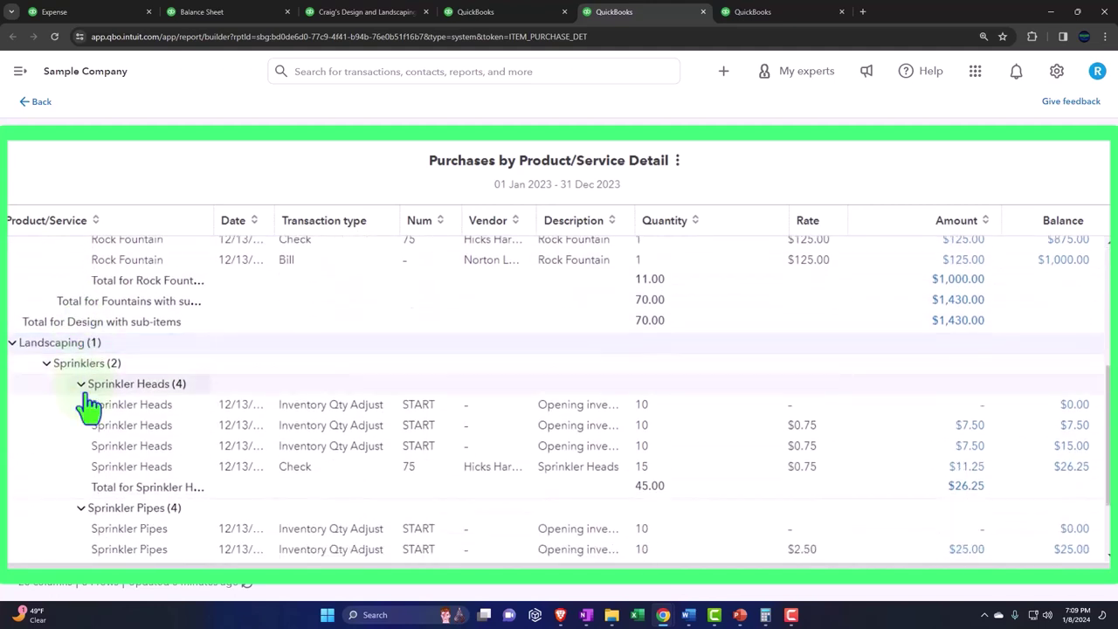
pyautogui.scroll(-1, 88, 405)
pyautogui.scroll(-1, 88, 411)
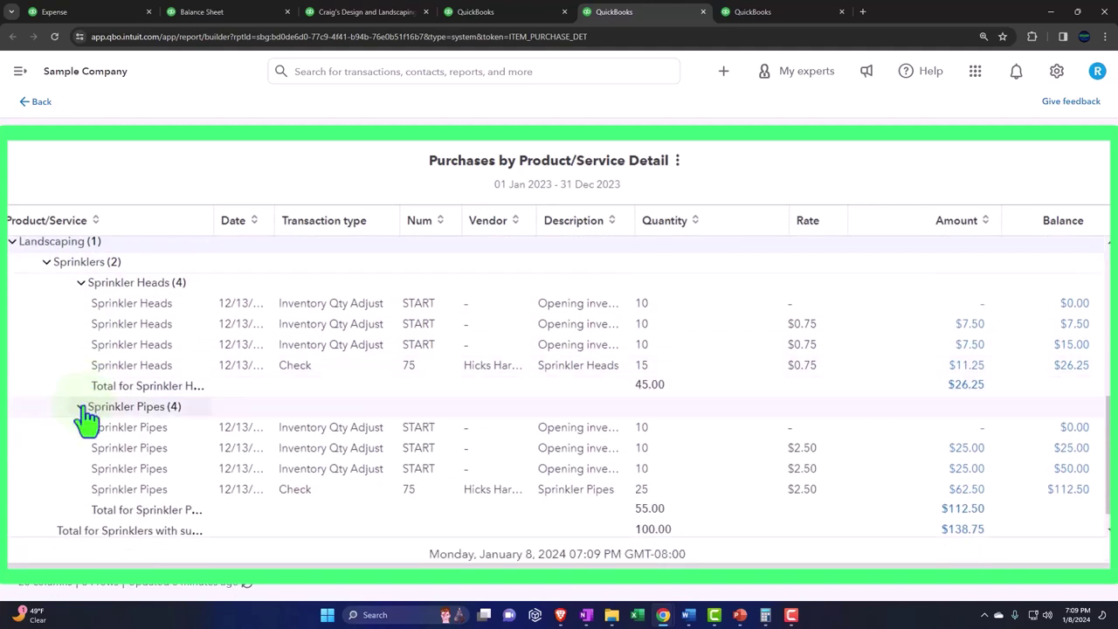
pyautogui.click(776, 23)
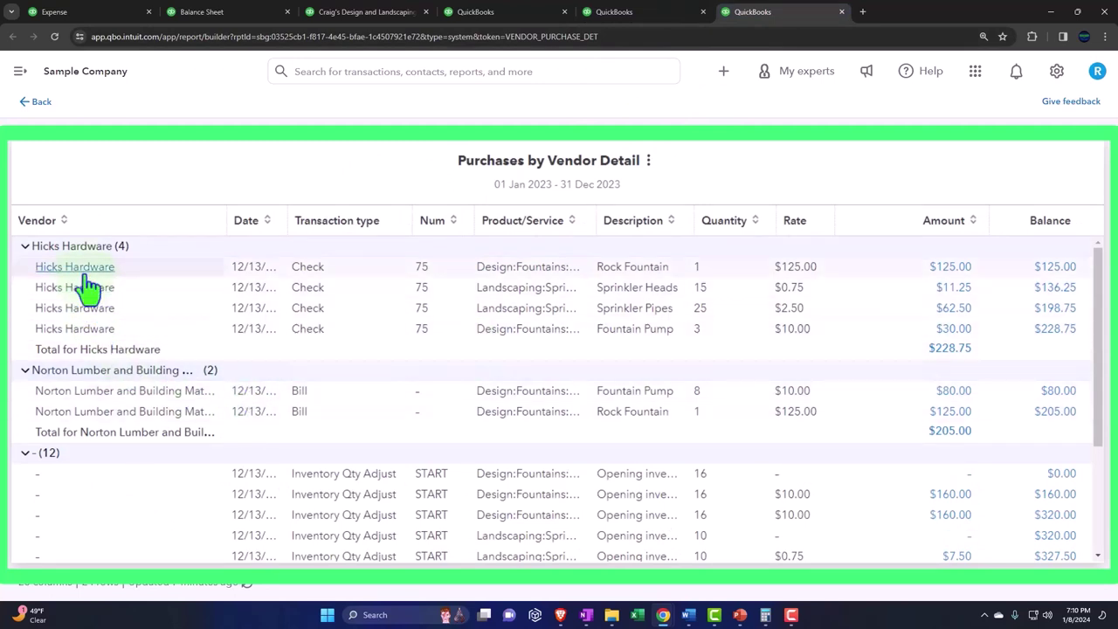
pyautogui.click(637, 19)
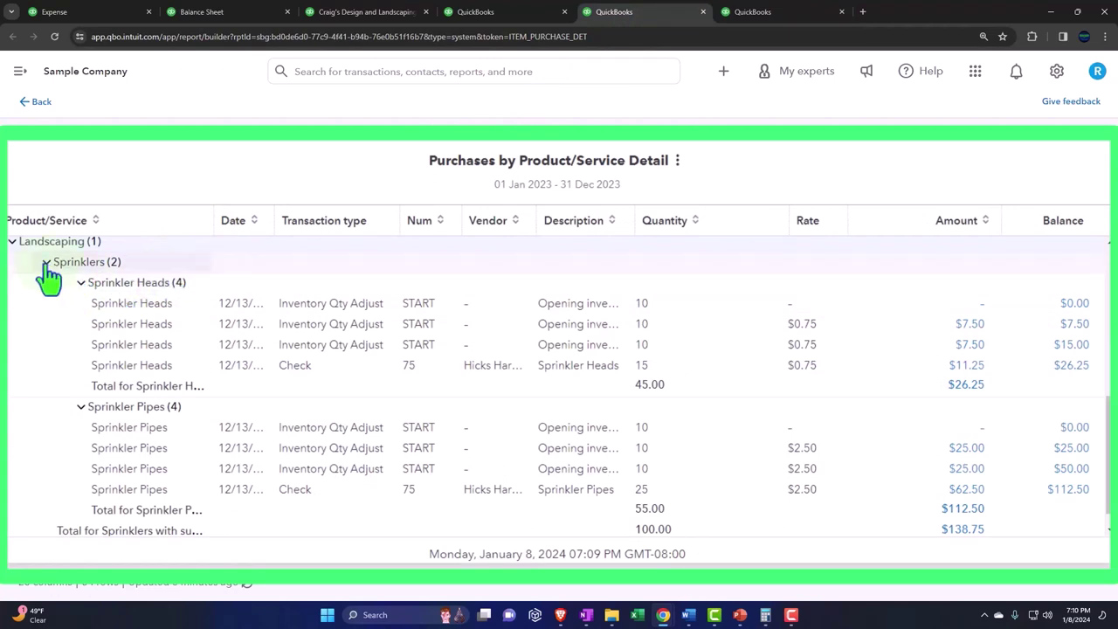
pyautogui.scroll(-1, 41, 404)
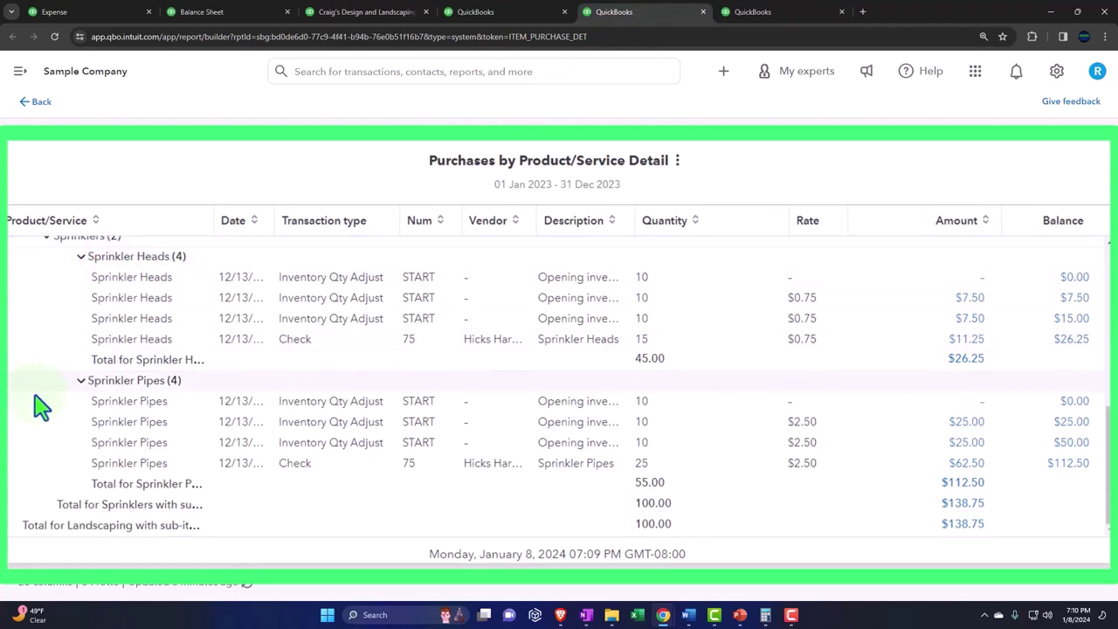
pyautogui.scroll(5, 41, 407)
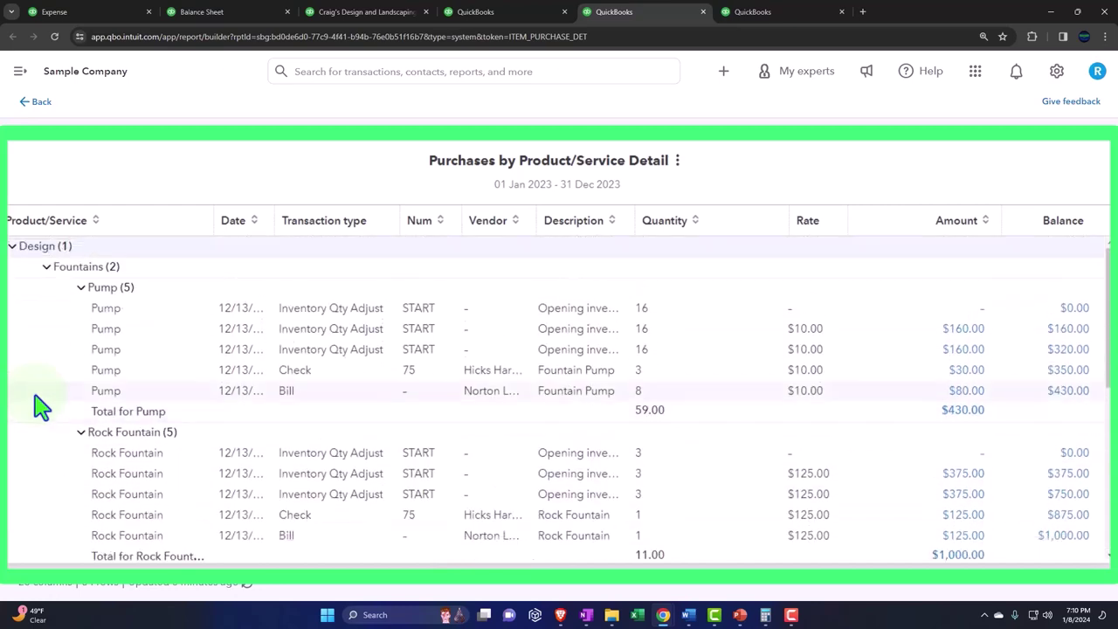
pyautogui.click(762, 13)
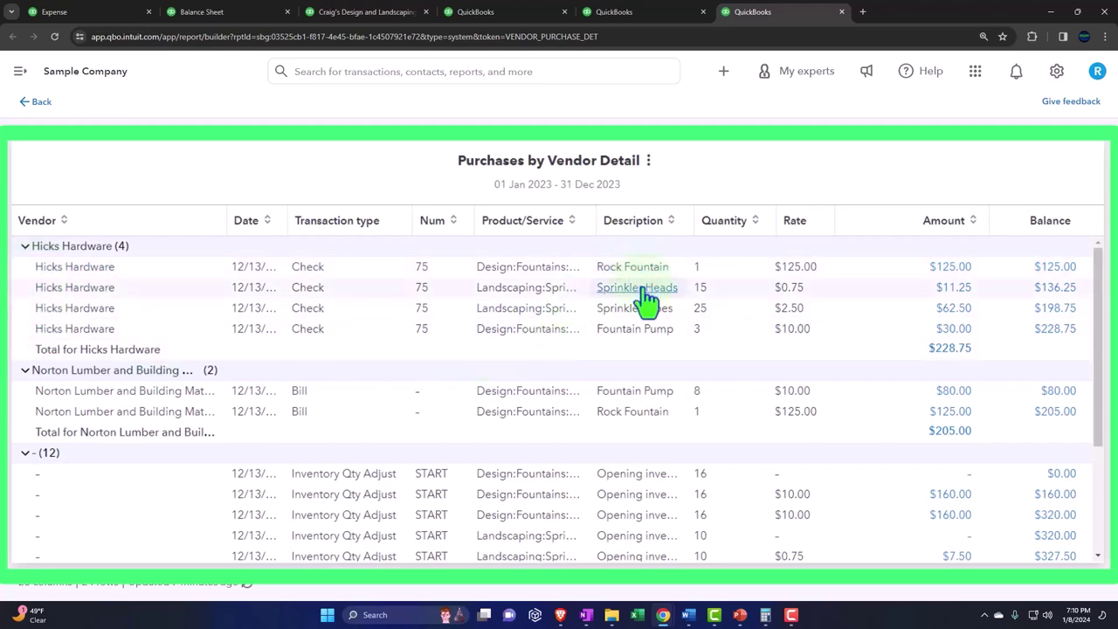
# Step: Scroll the Vendor Detail report, then view the Balance Sheet's 596.25 Inventory Asset
pyautogui.scroll(-2, 647, 307)
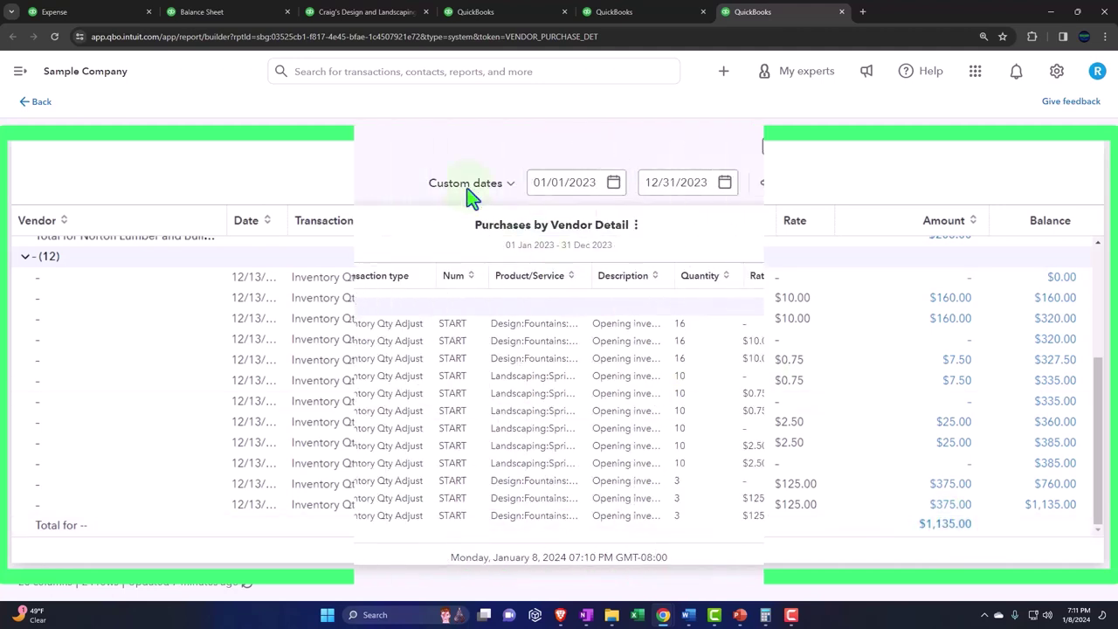
pyautogui.click(233, 14)
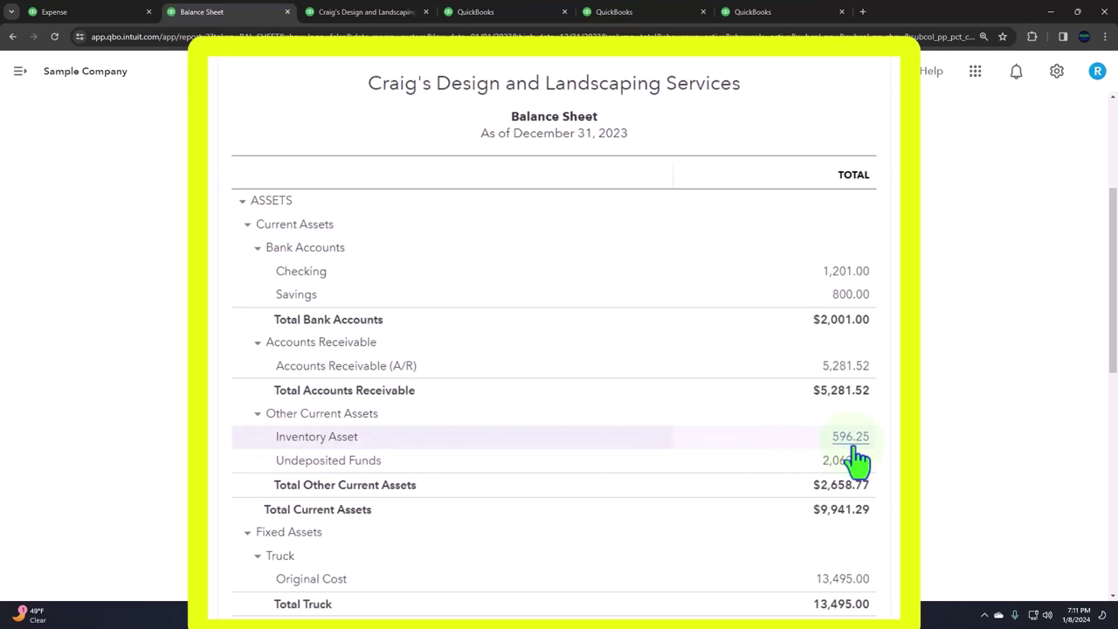
pyautogui.click(796, 407)
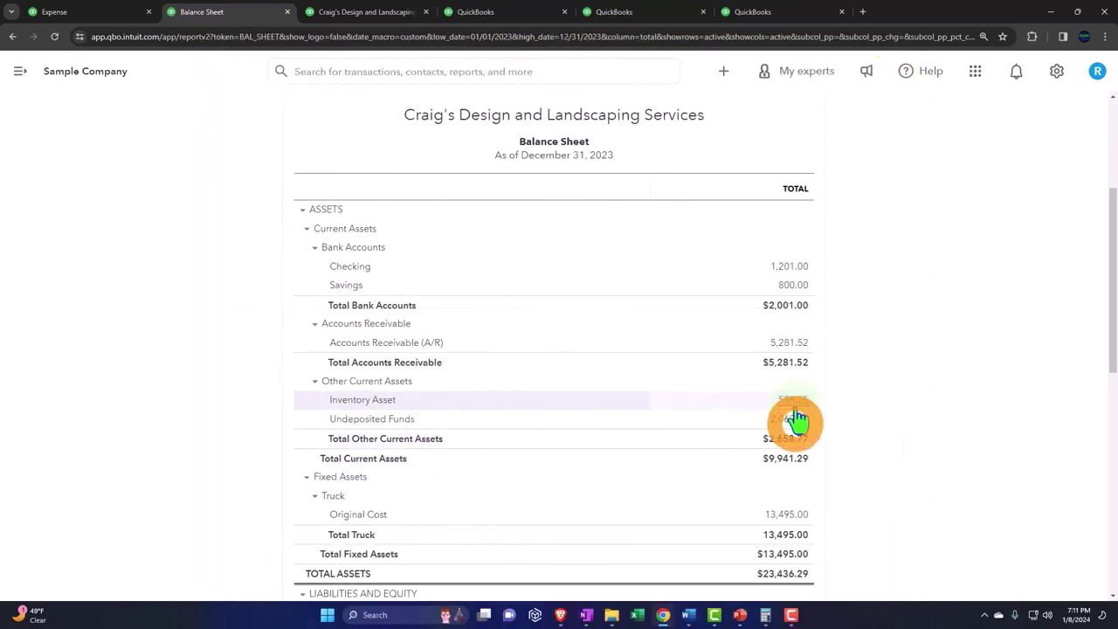